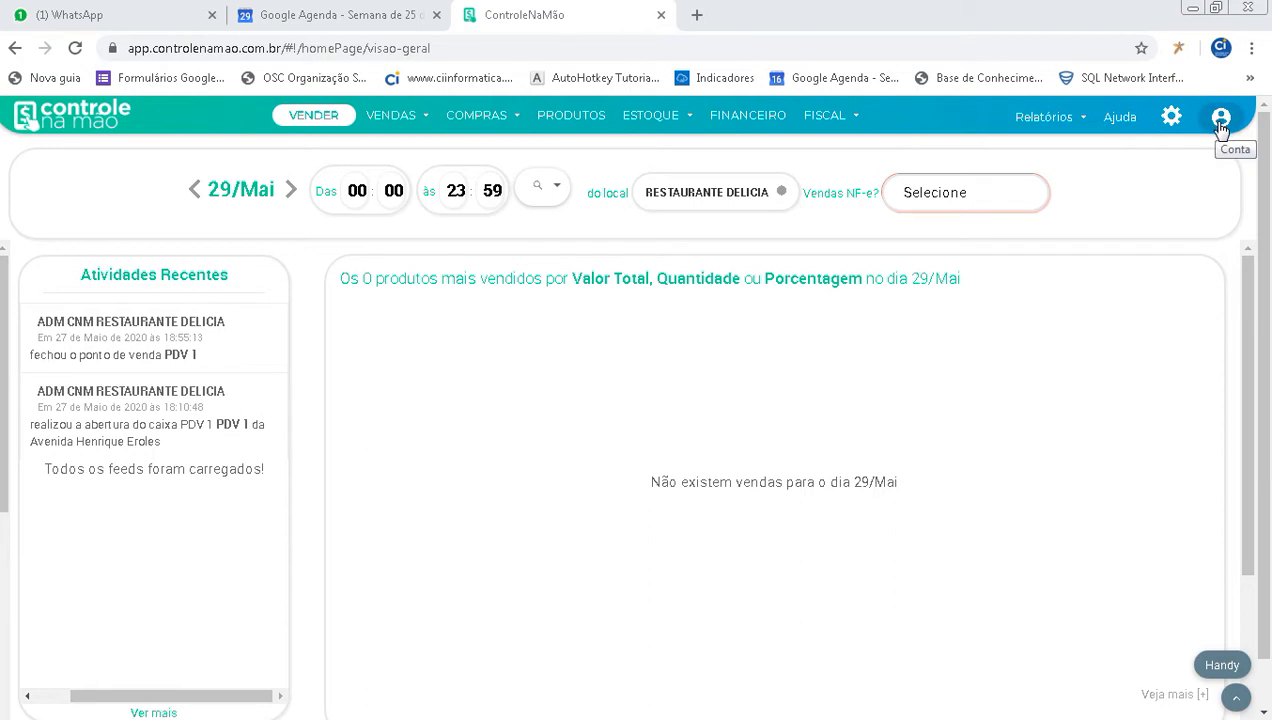
- Start a new user registration from the account's user list and choose operador as the user type
click(1221, 122)
click(1140, 197)
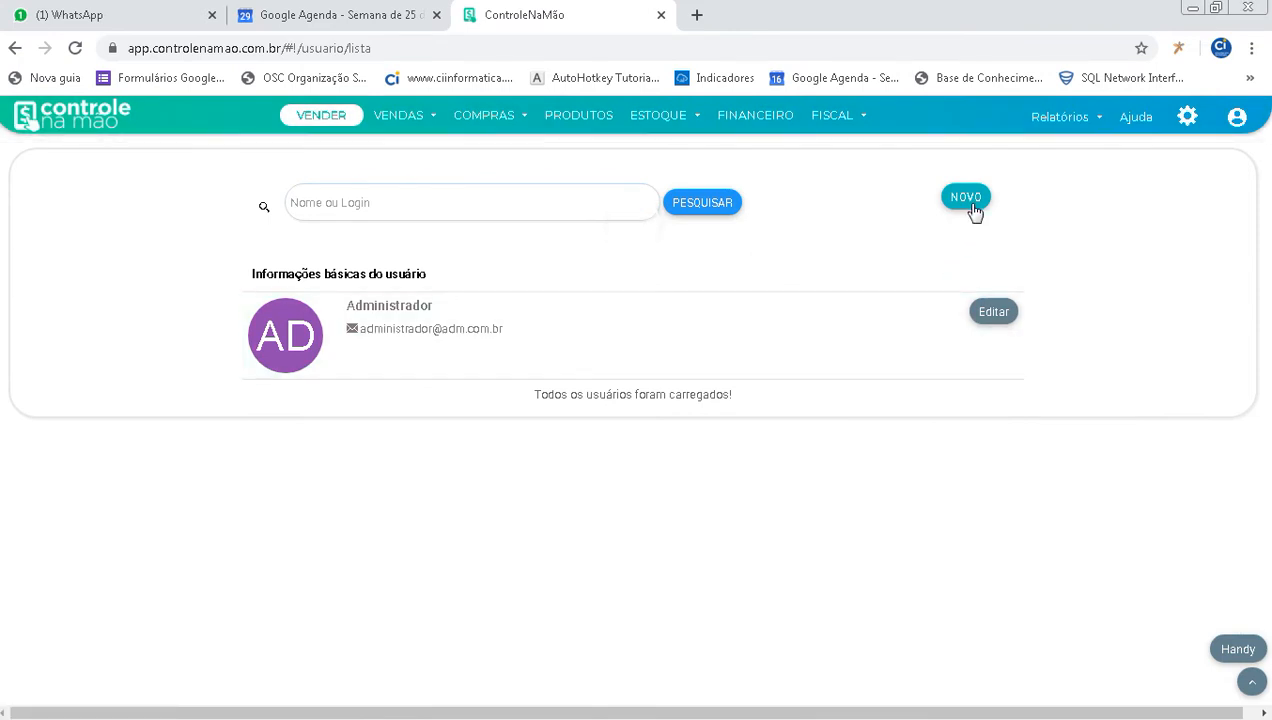
click(975, 211)
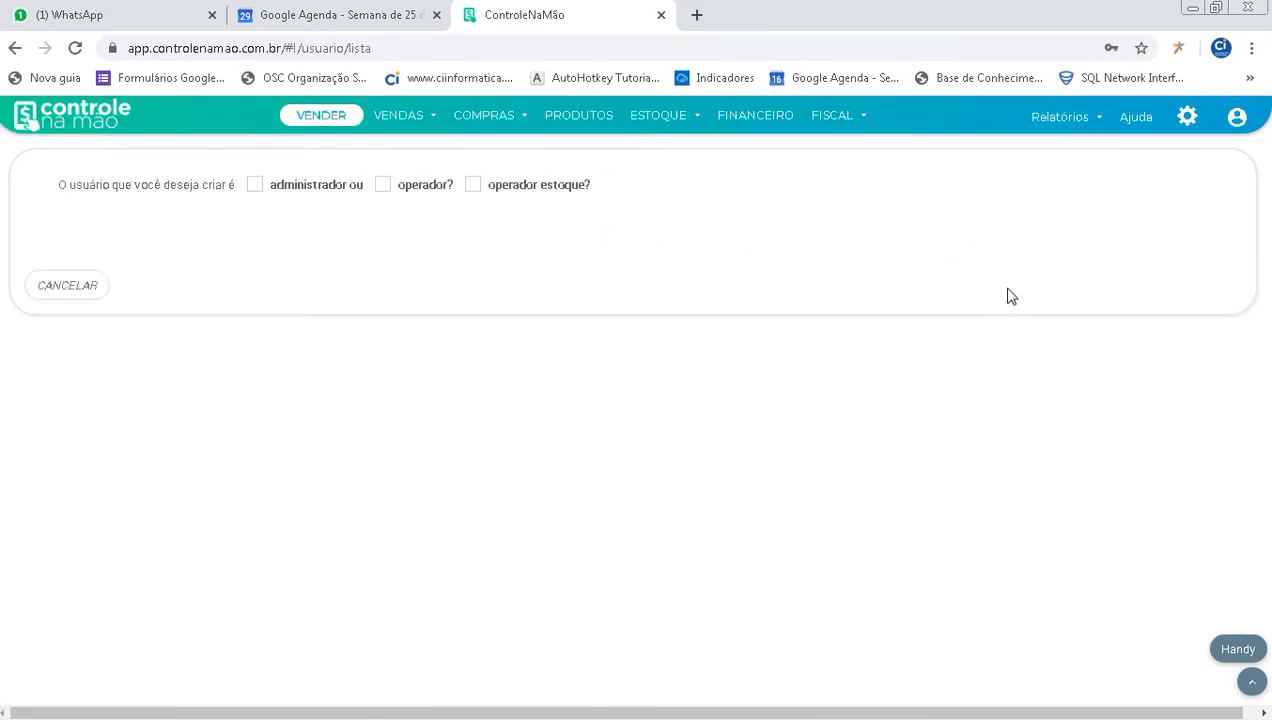
click(388, 194)
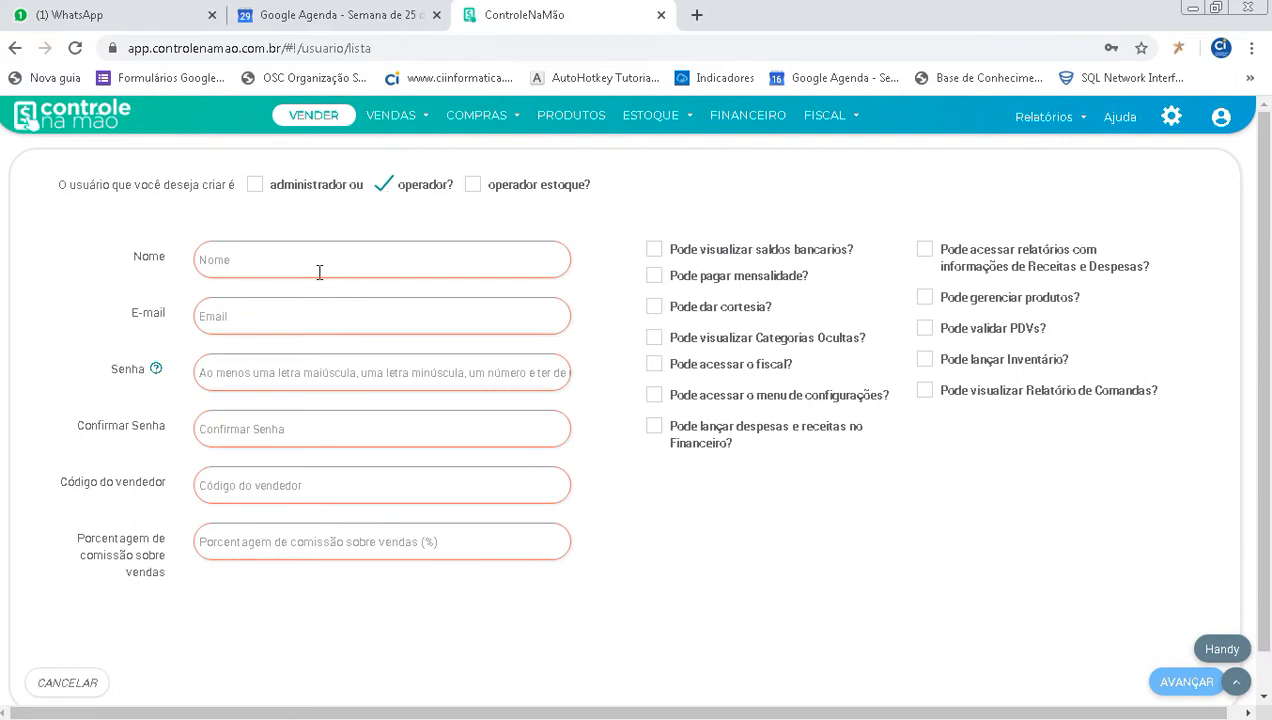
- Name the new user operador and fill in the user's e-mail address
click(285, 256)
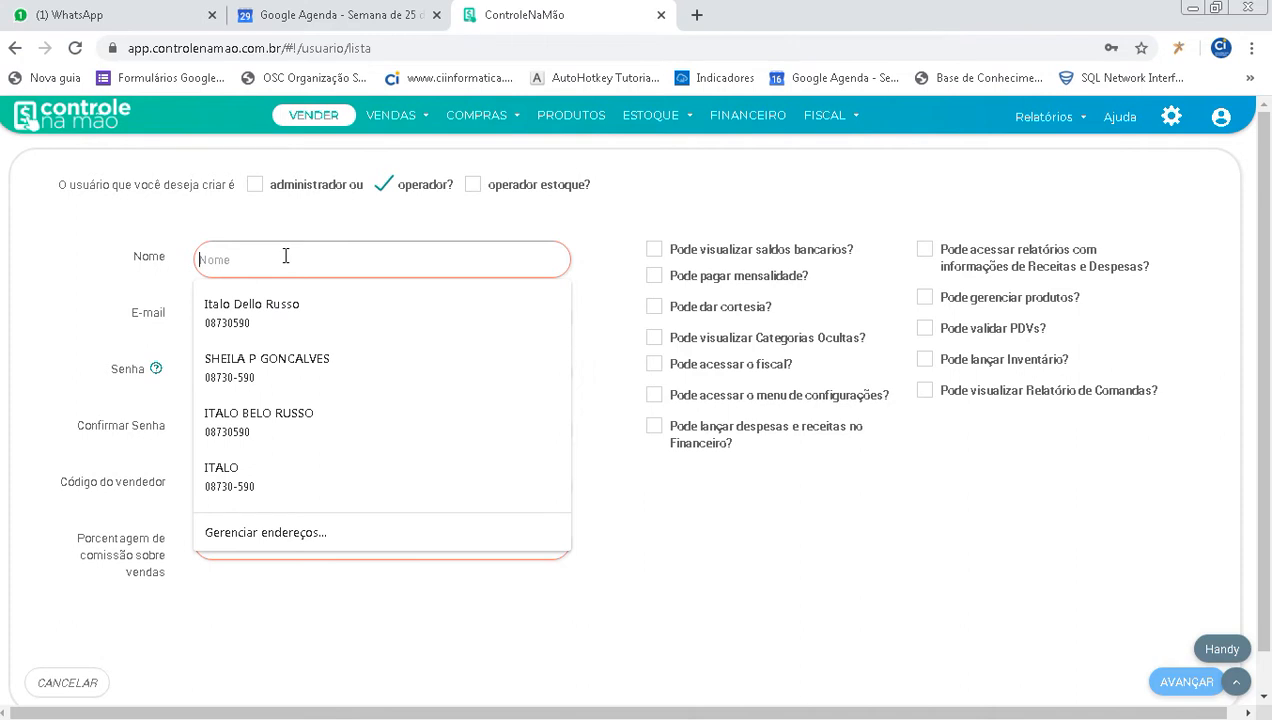
text(oper)
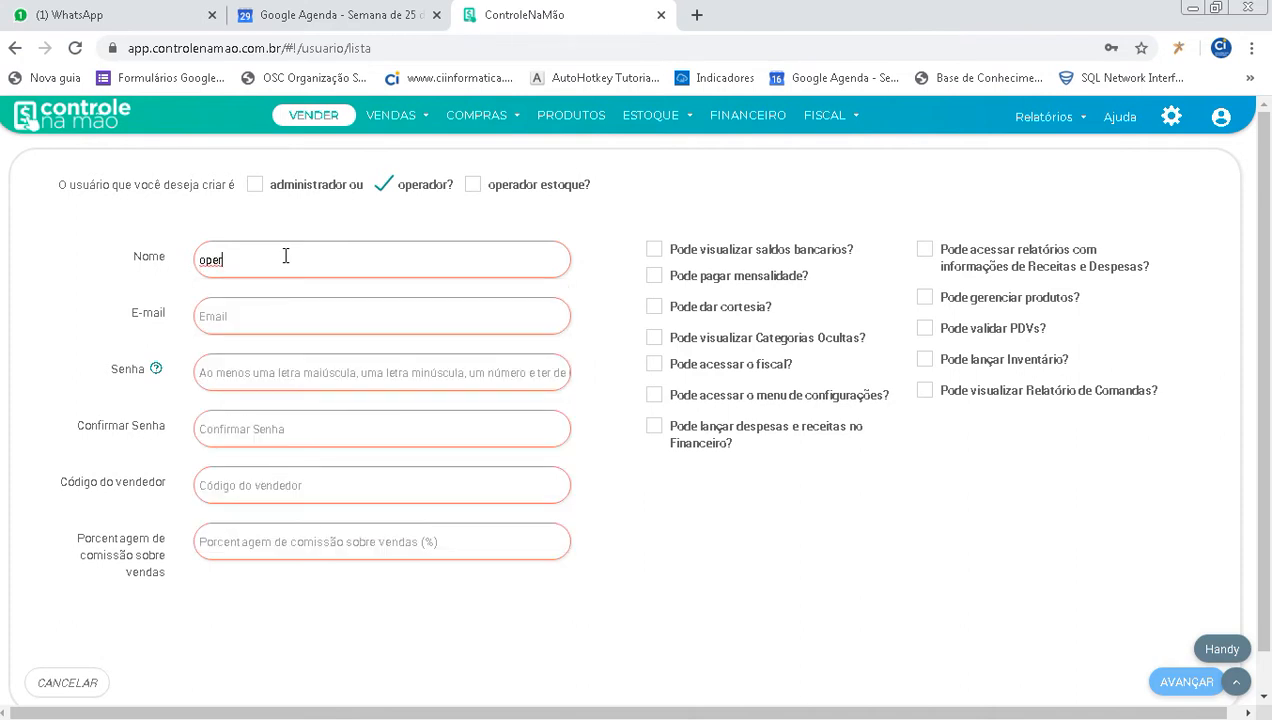
text(ador)
key(Tab)
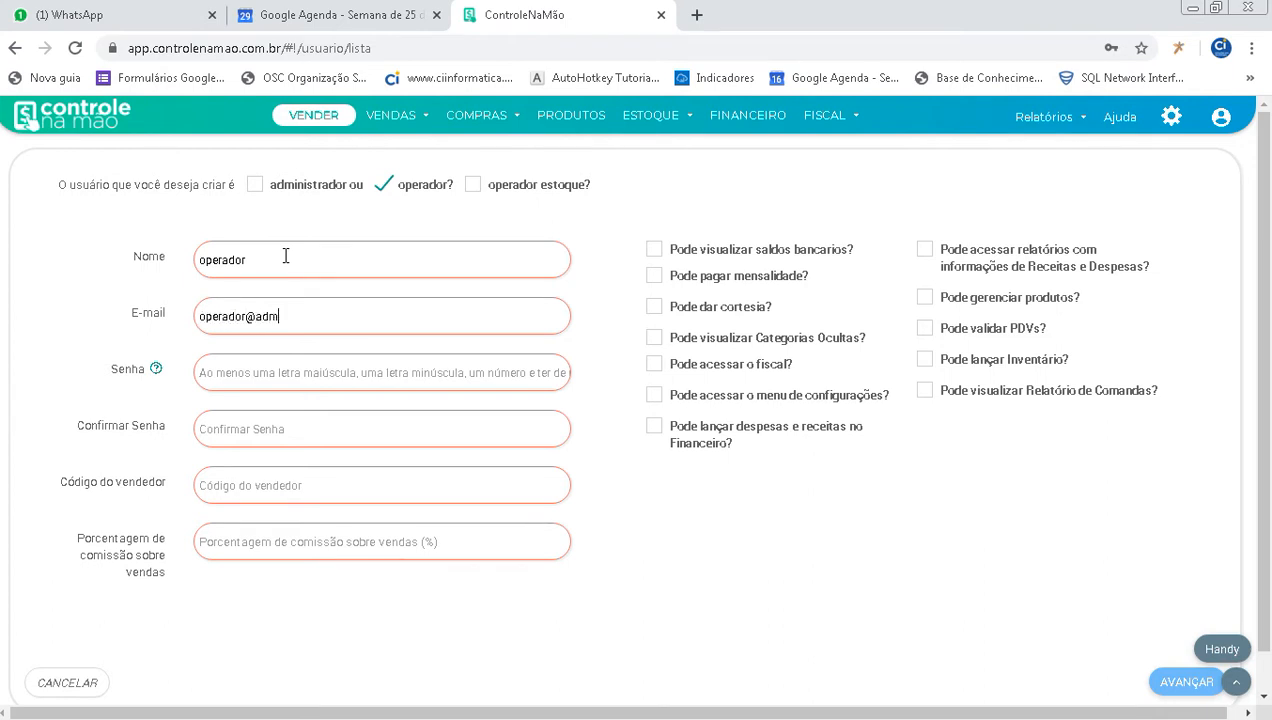
- Enter the new operator's account password and repeat it in the confirmation field
click(234, 371)
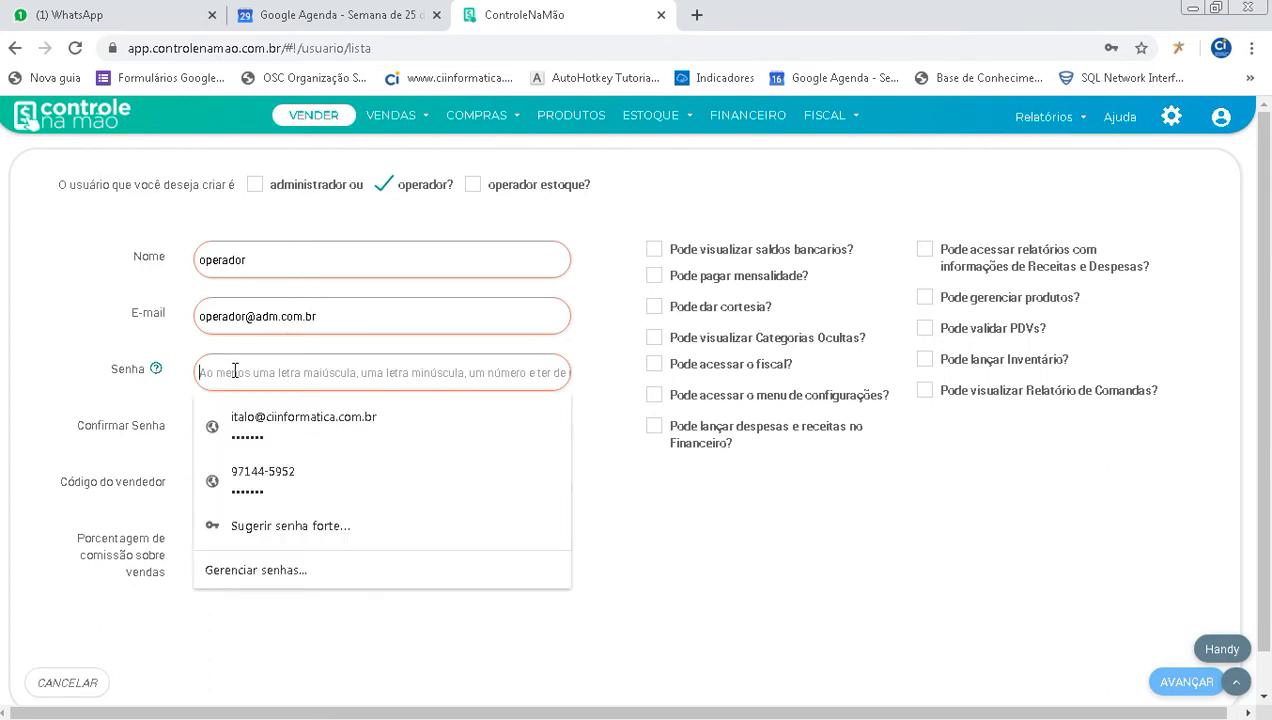
text(1)
key(BackSpace)
text(123456789)
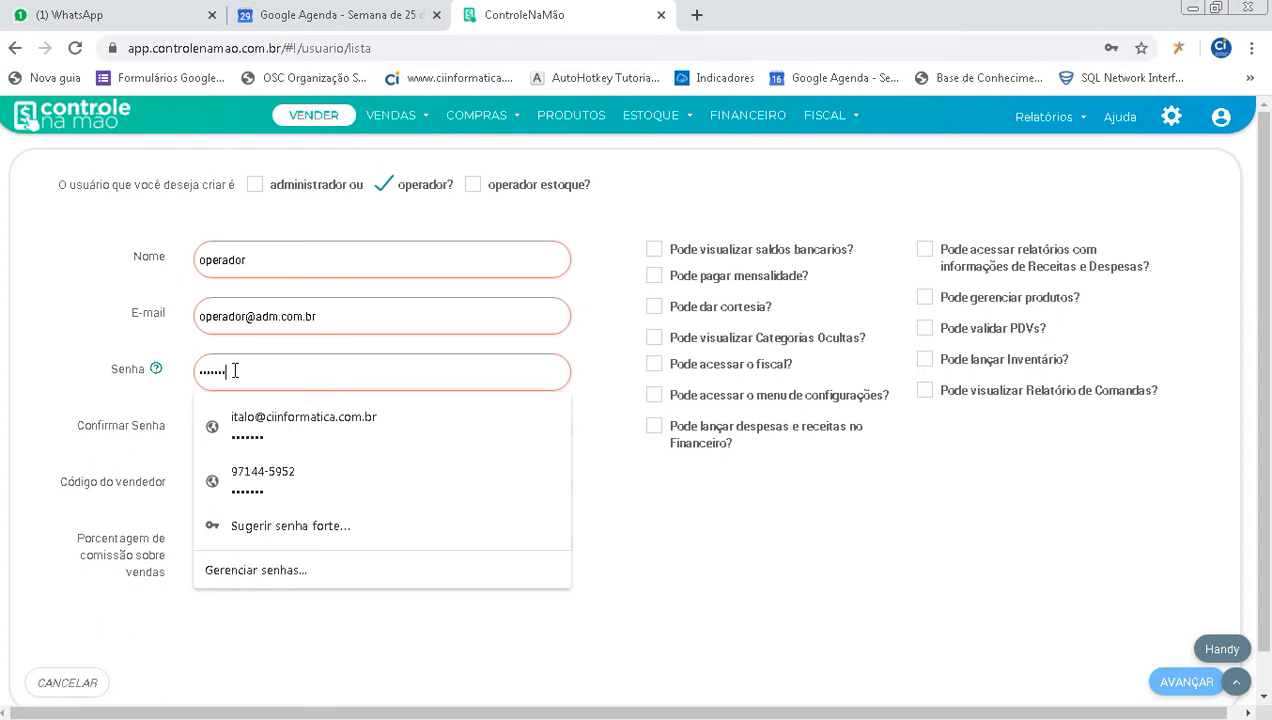
text(123)
click(240, 427)
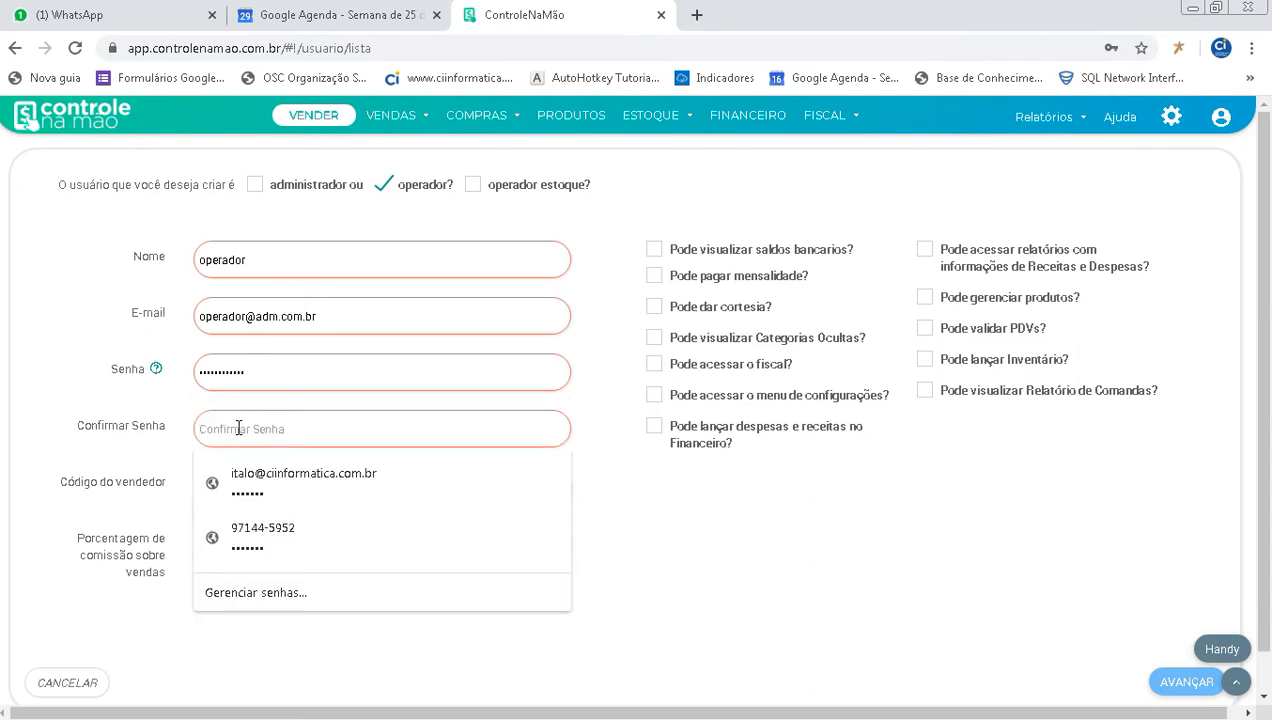
text(operador)
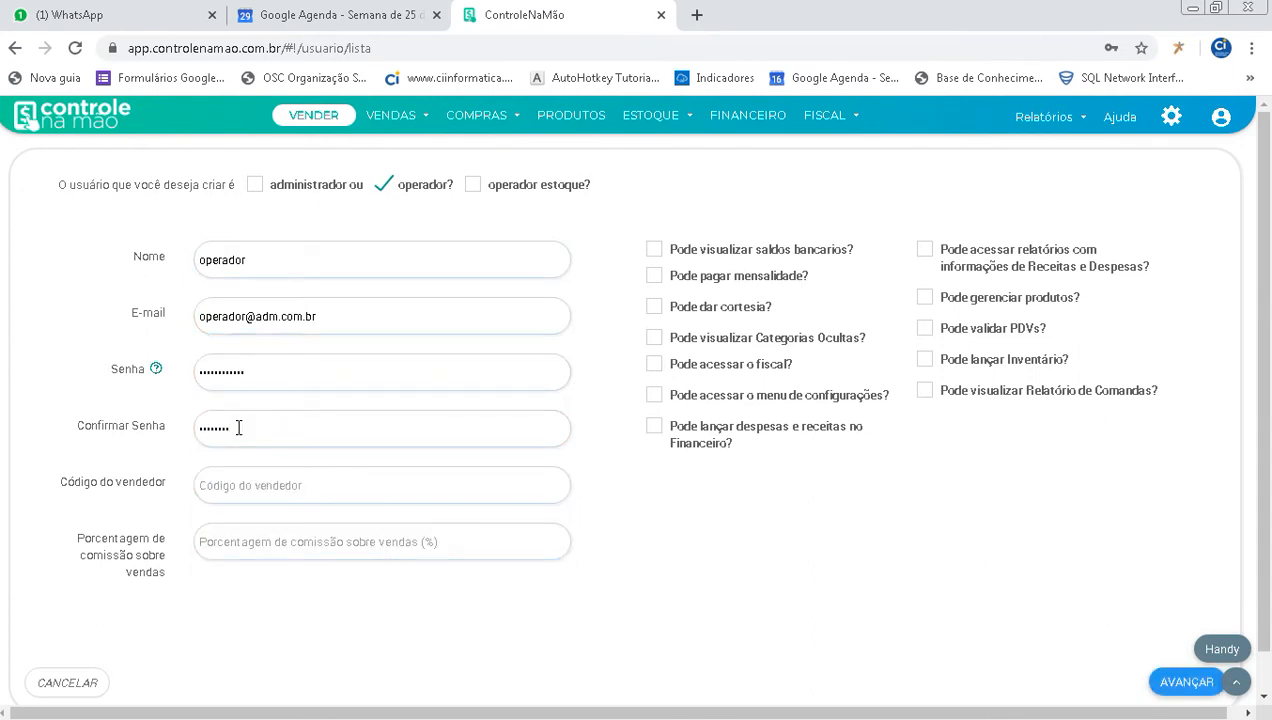
text(1234)
- Set the operator's seller code to 10 and the sales commission percentage to 10,00
click(225, 487)
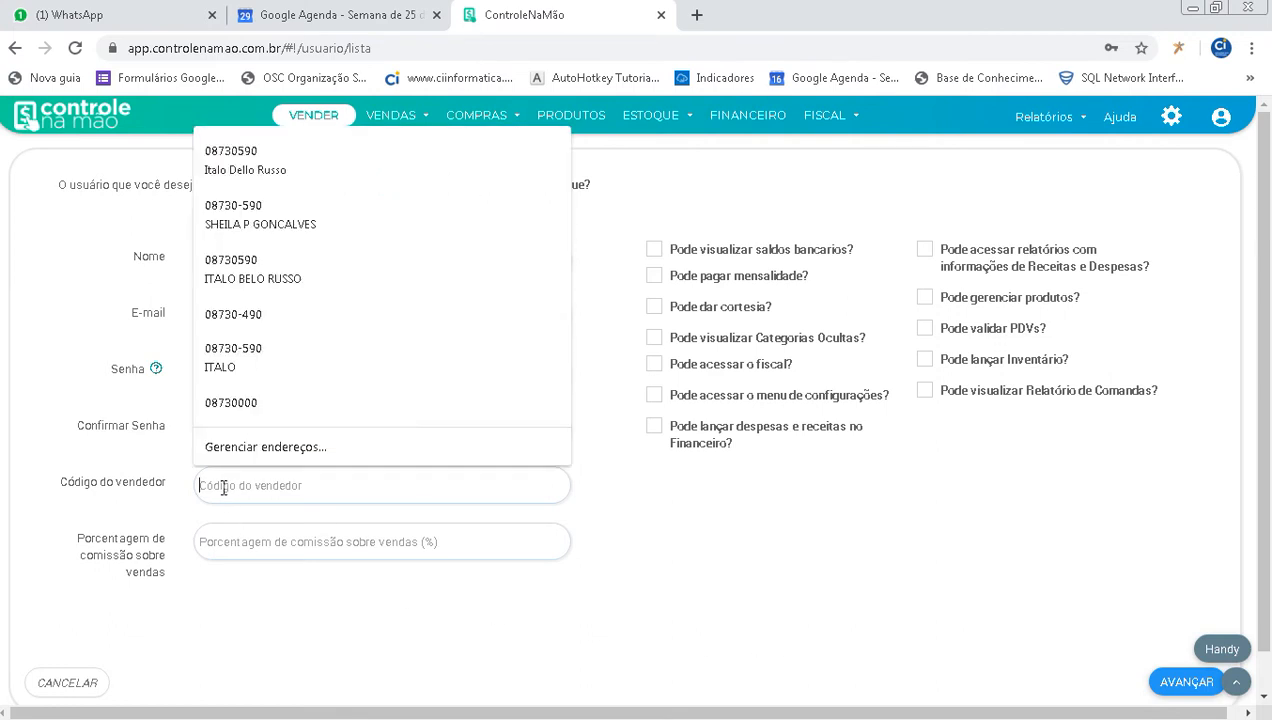
text(10)
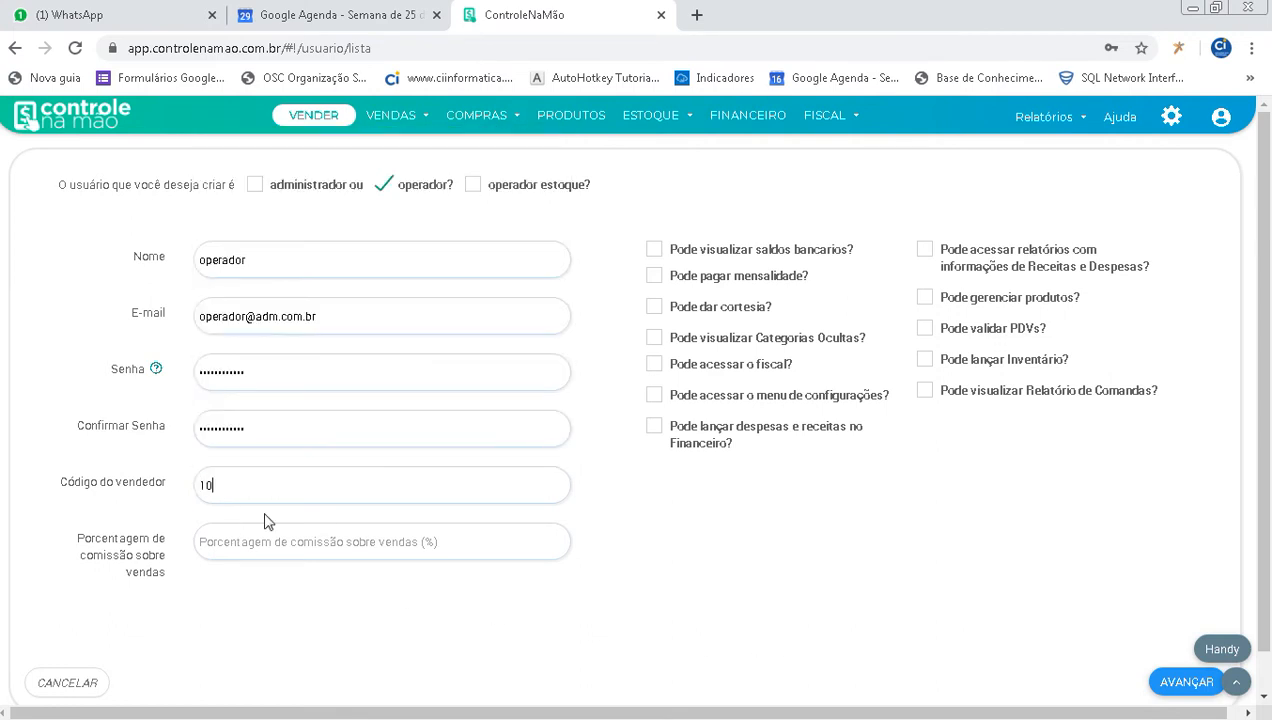
key(Tab)
text(10)
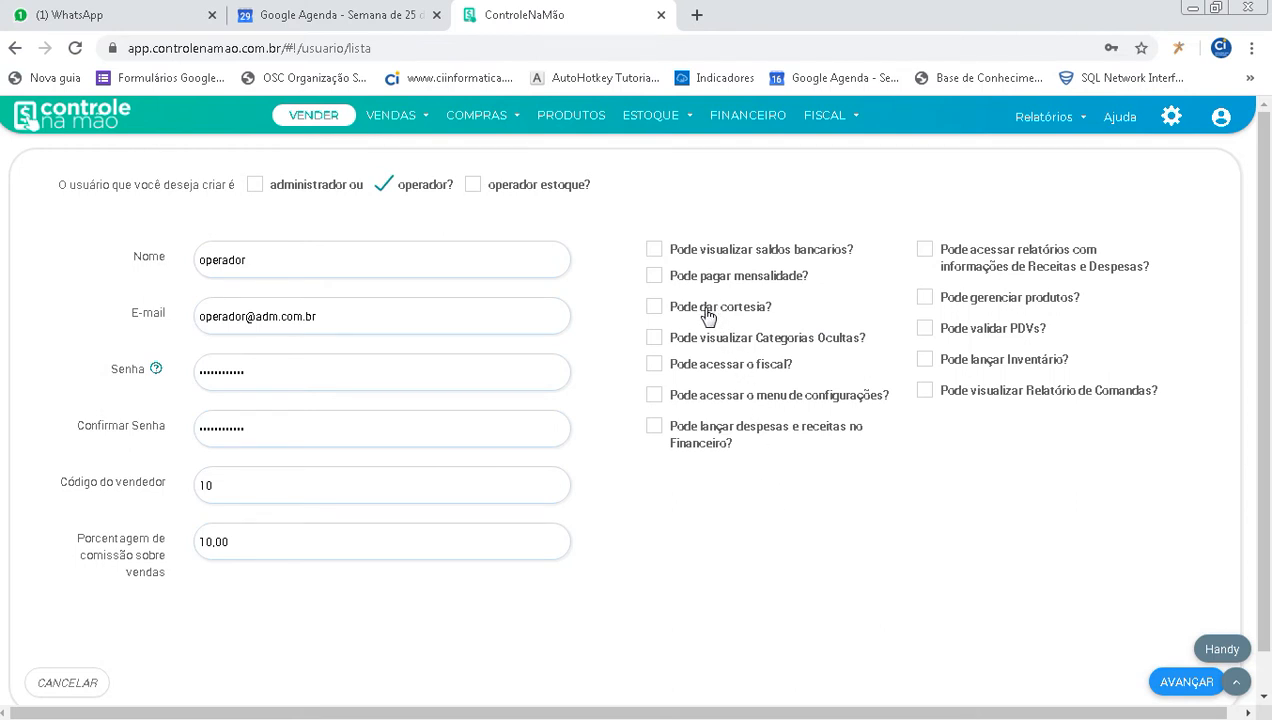
- Allow the operator to give courtesies, access fiscal, validate PDVs and view the Relatório de Comandas, and advance without saving the password in the browser
click(656, 312)
click(656, 313)
click(714, 374)
click(699, 315)
click(986, 343)
click(936, 400)
click(1172, 690)
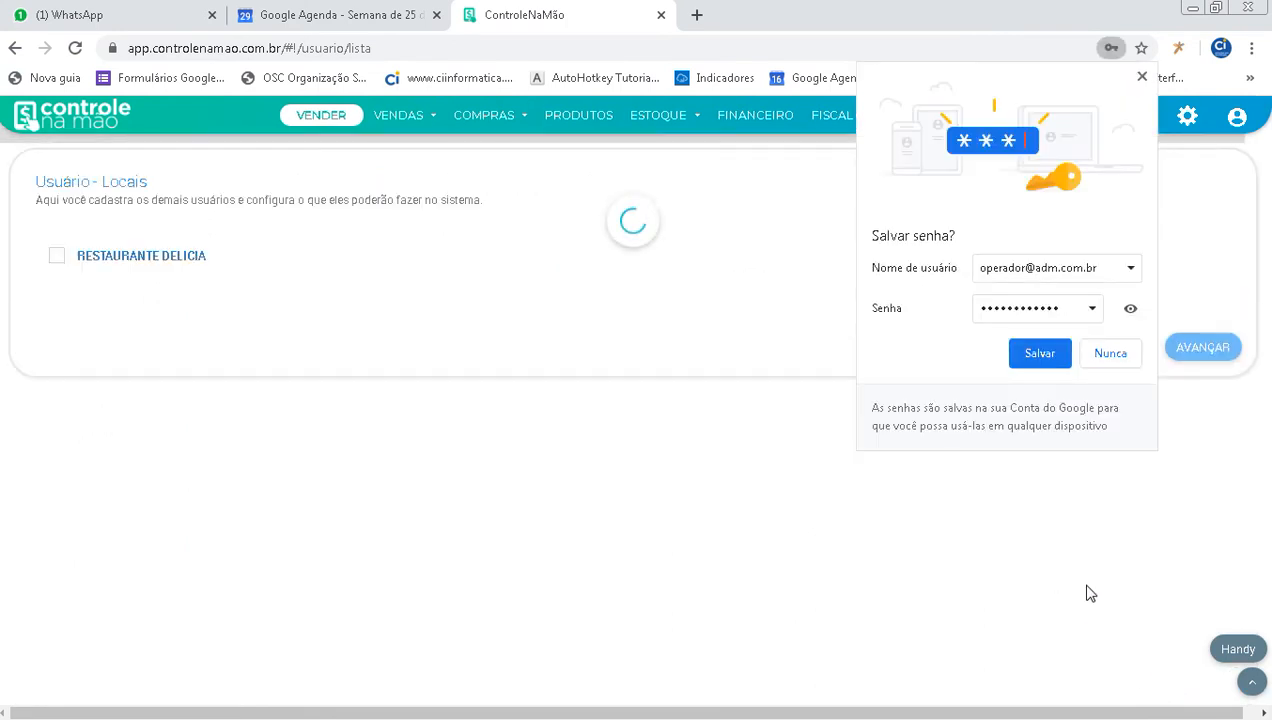
click(1142, 78)
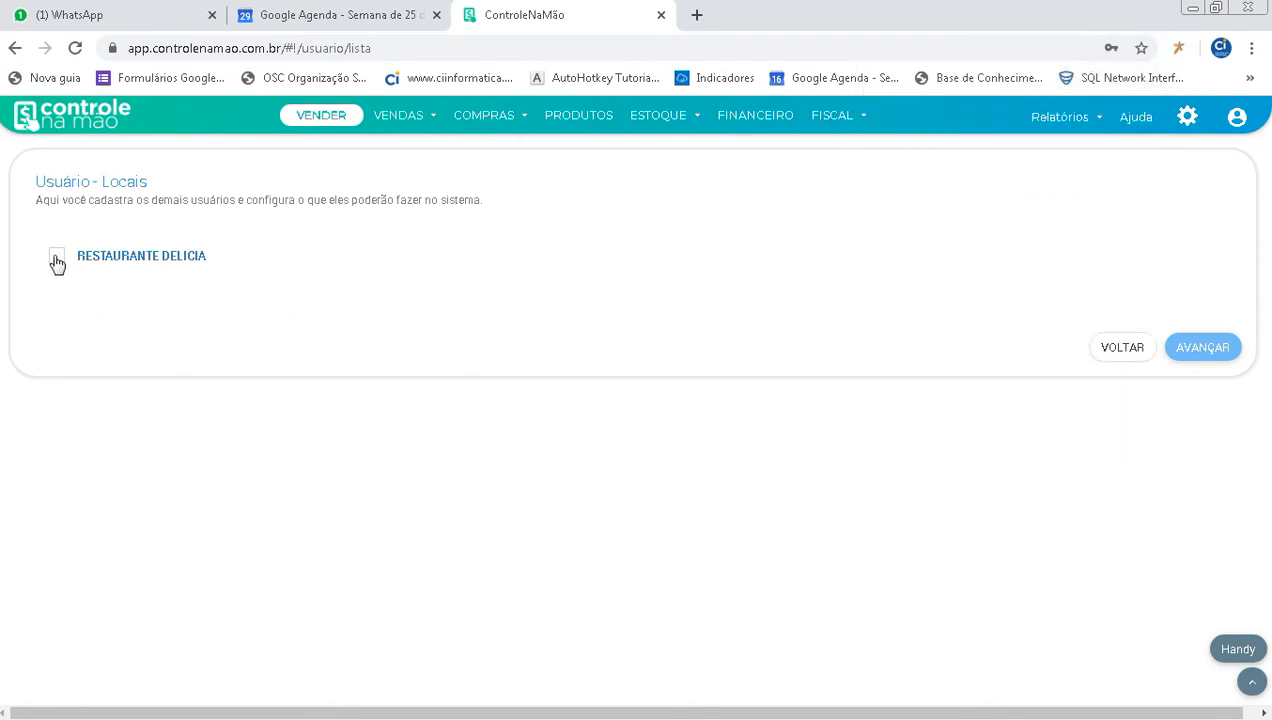
- Assign the RESTAURANTE DELICIA location and allow making comandas, paying comandas and transferring products between comandas
click(148, 262)
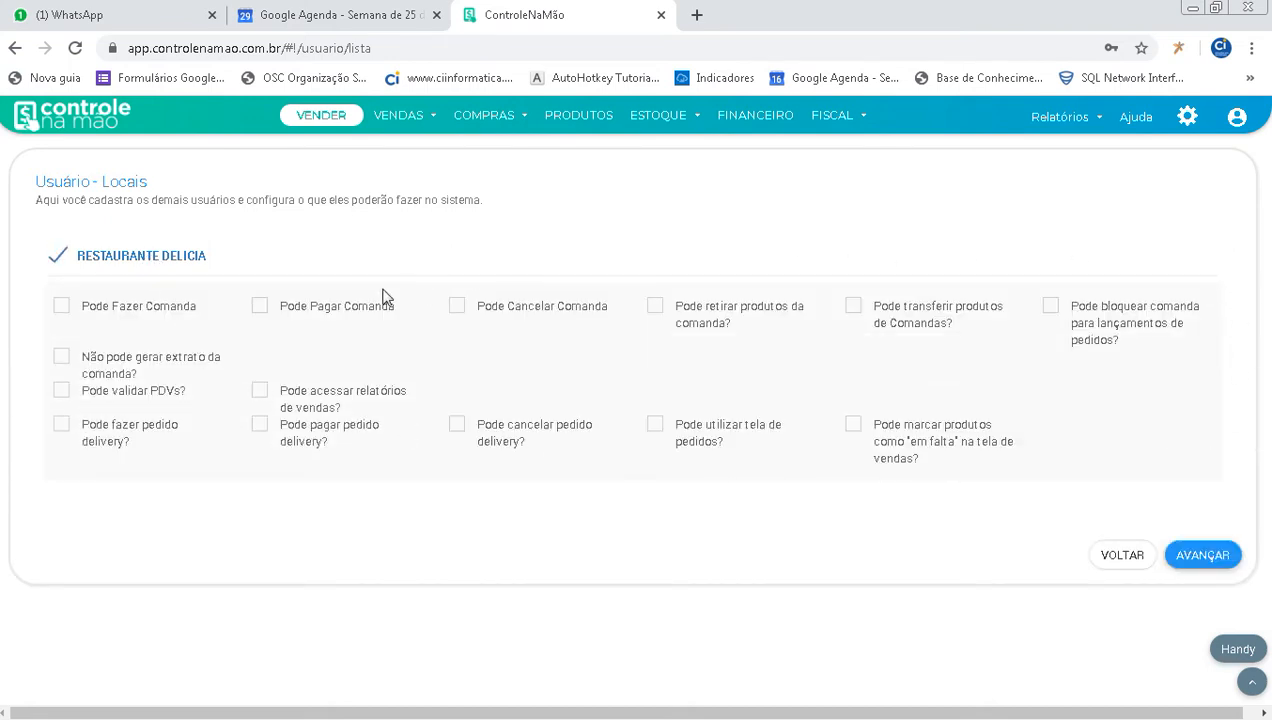
click(96, 312)
click(306, 316)
click(936, 316)
- Allow making and cancelling delivery orders and marking products as "em falta" on the sales screen, and advance to the PDV permissions
click(134, 442)
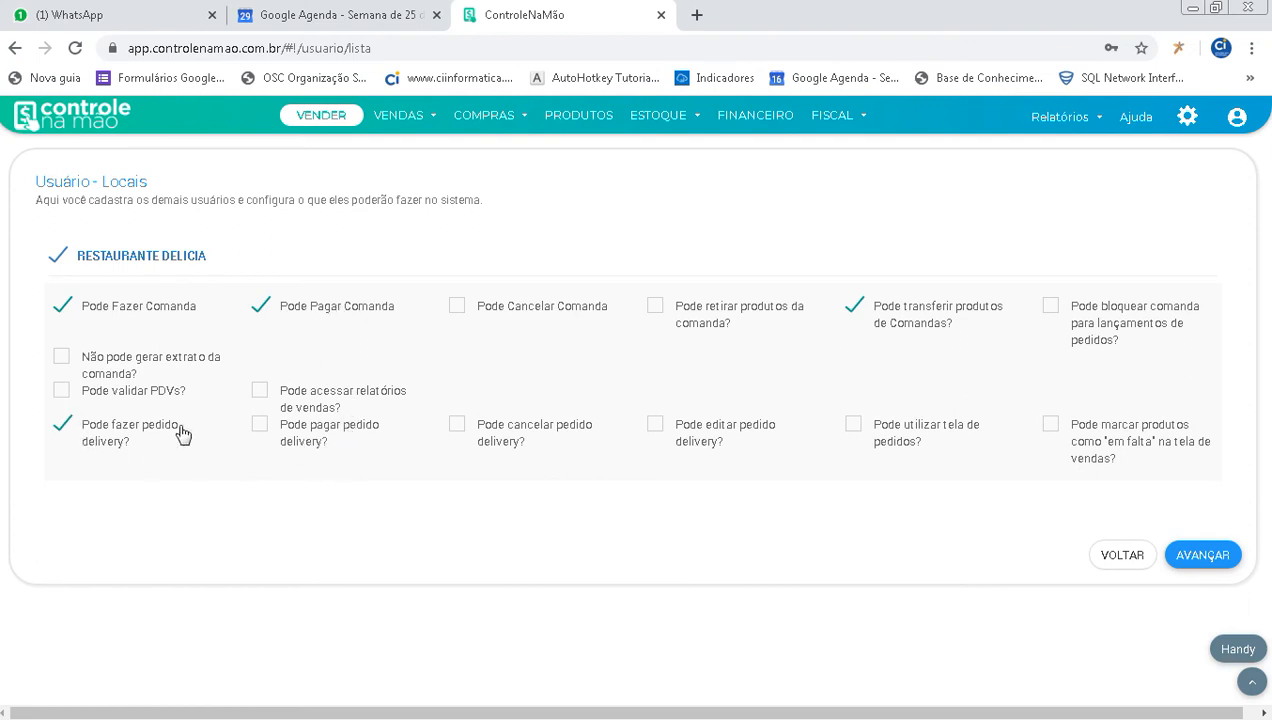
click(521, 442)
click(1090, 452)
click(1222, 558)
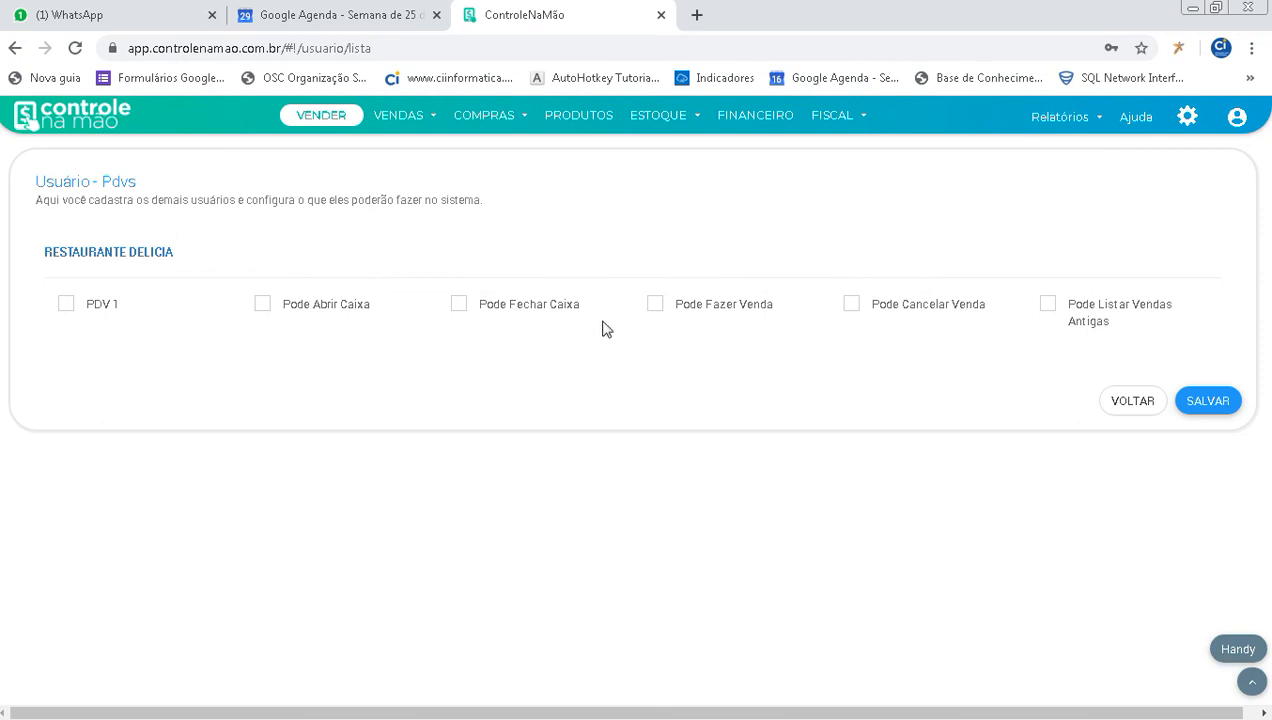
- Assign PDV 1 with permission to open and close the register and make and cancel sales, and save the operator
click(75, 312)
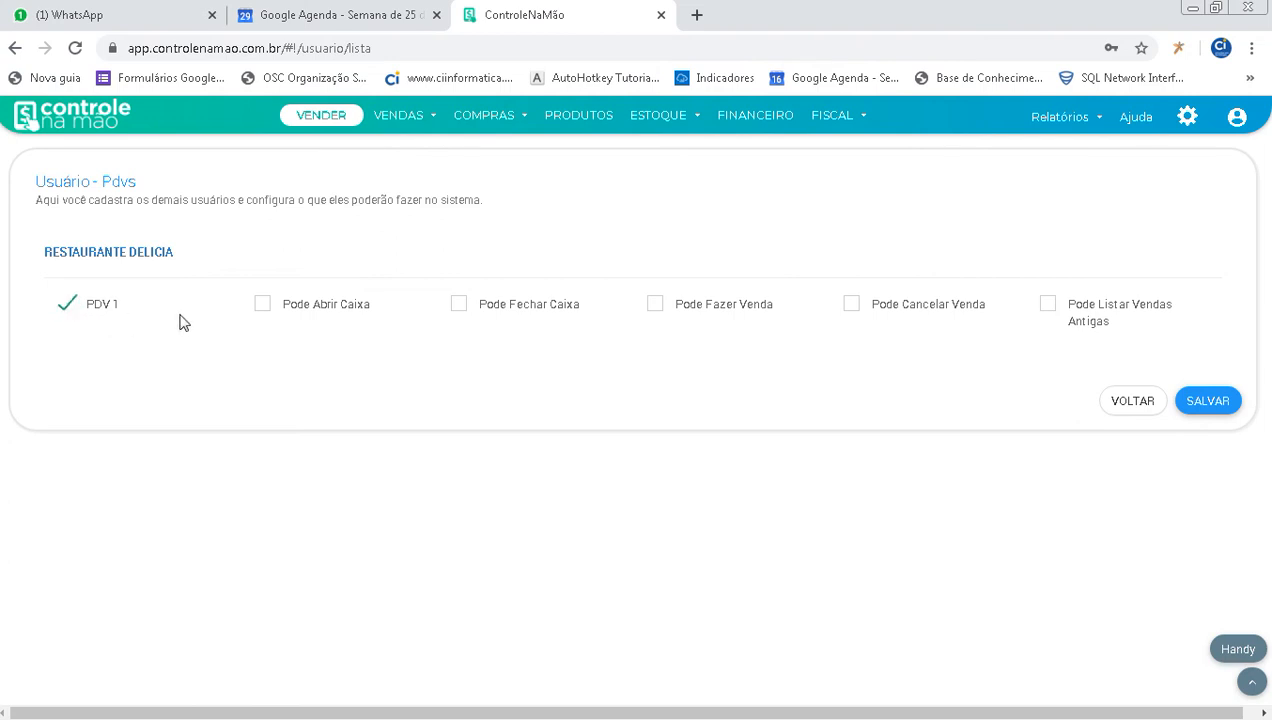
click(296, 318)
click(494, 317)
click(724, 315)
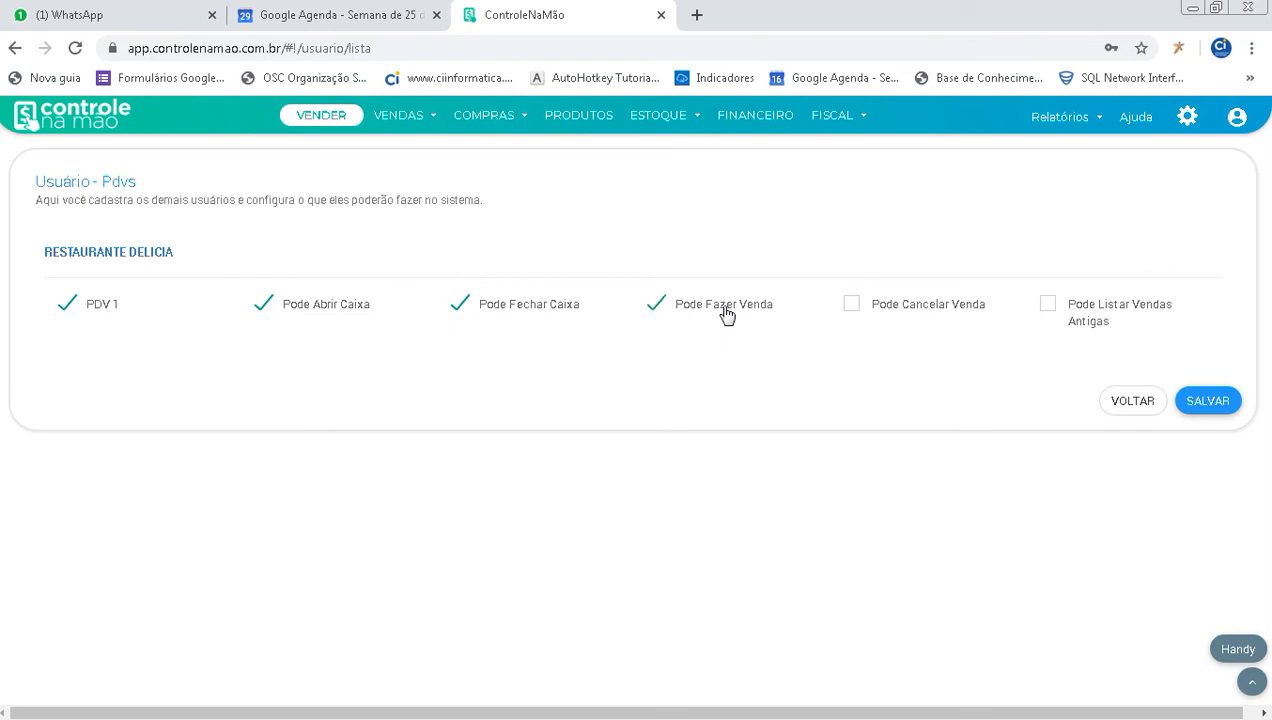
click(938, 319)
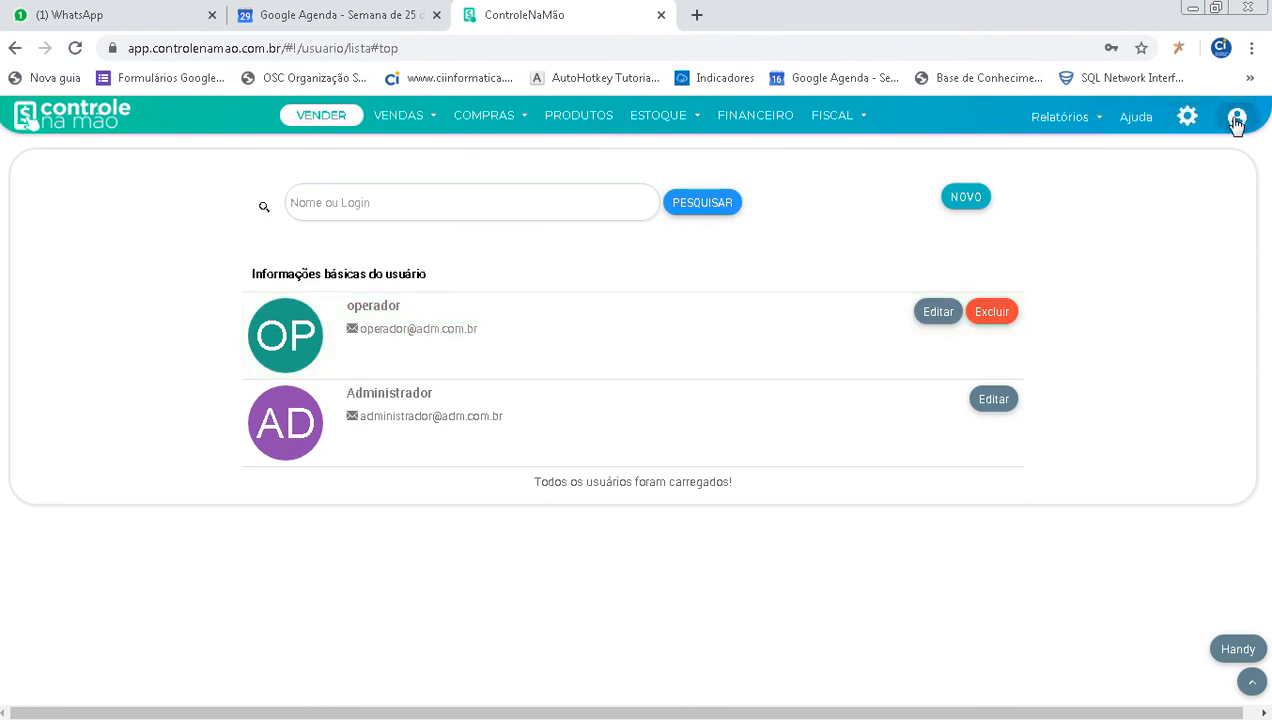
- Sign out of the administrator account and enter the new operator's e-mail on the login page
click(1237, 120)
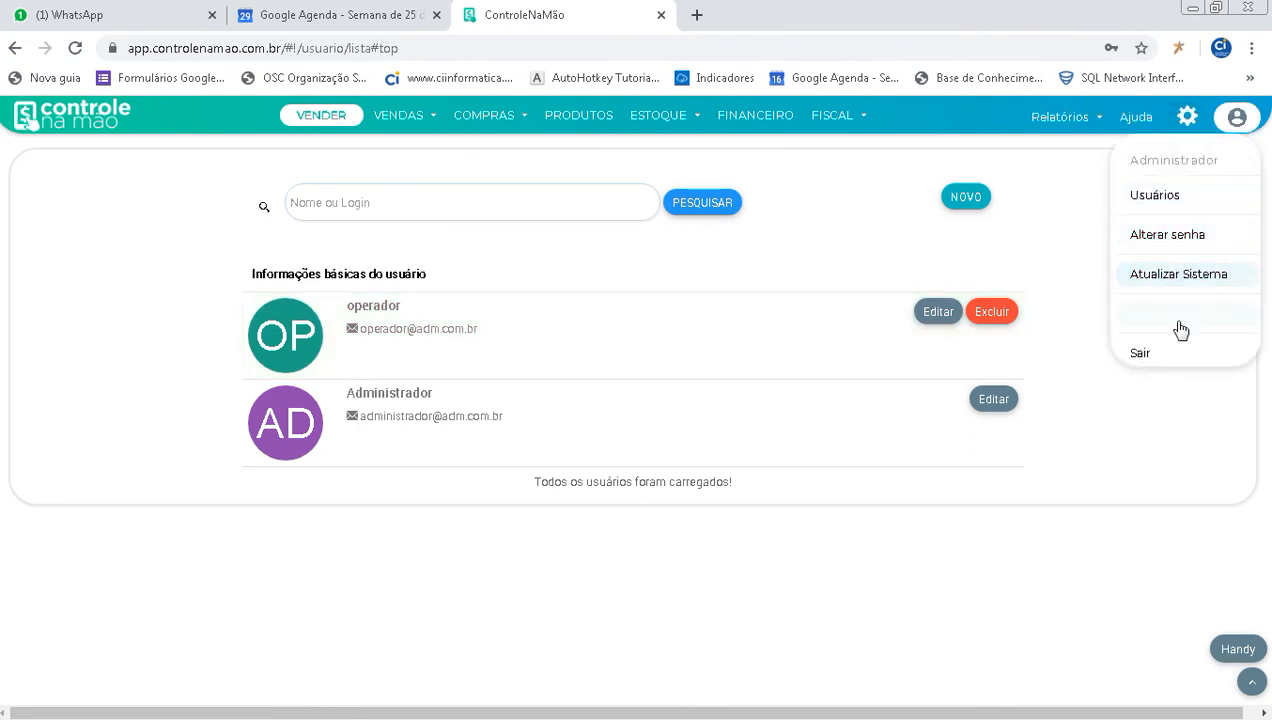
click(1164, 358)
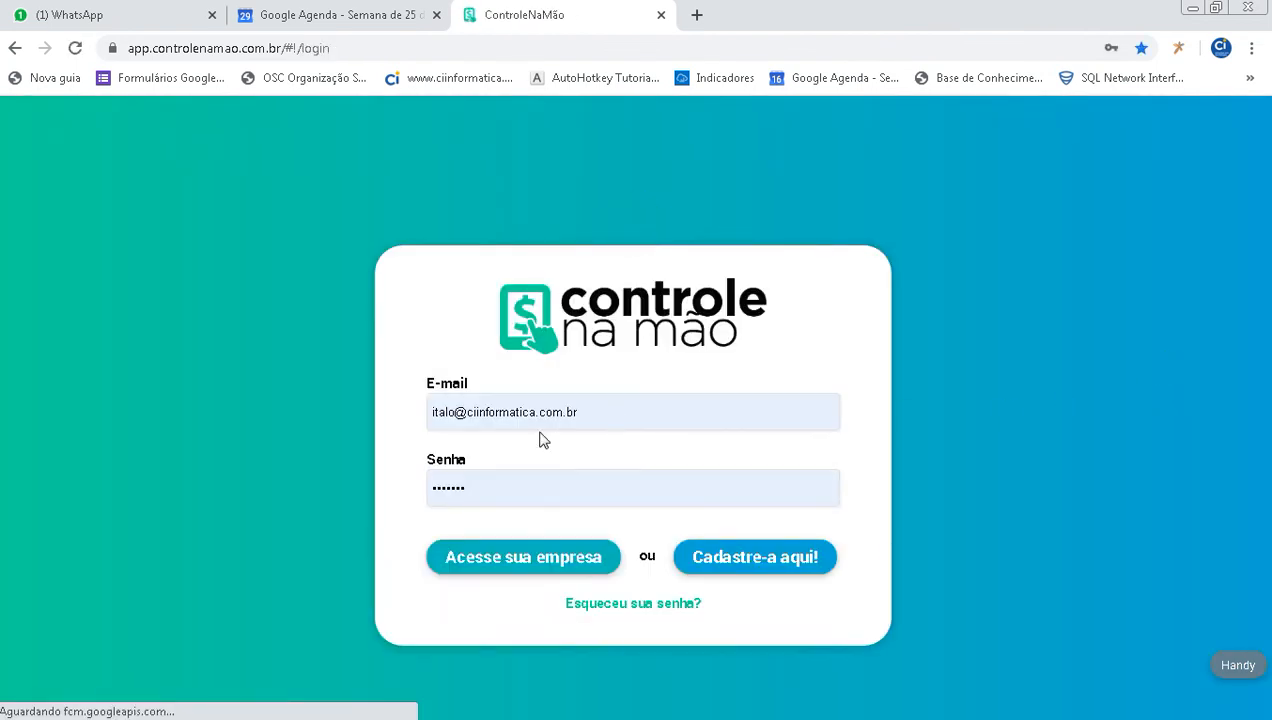
click(594, 405)
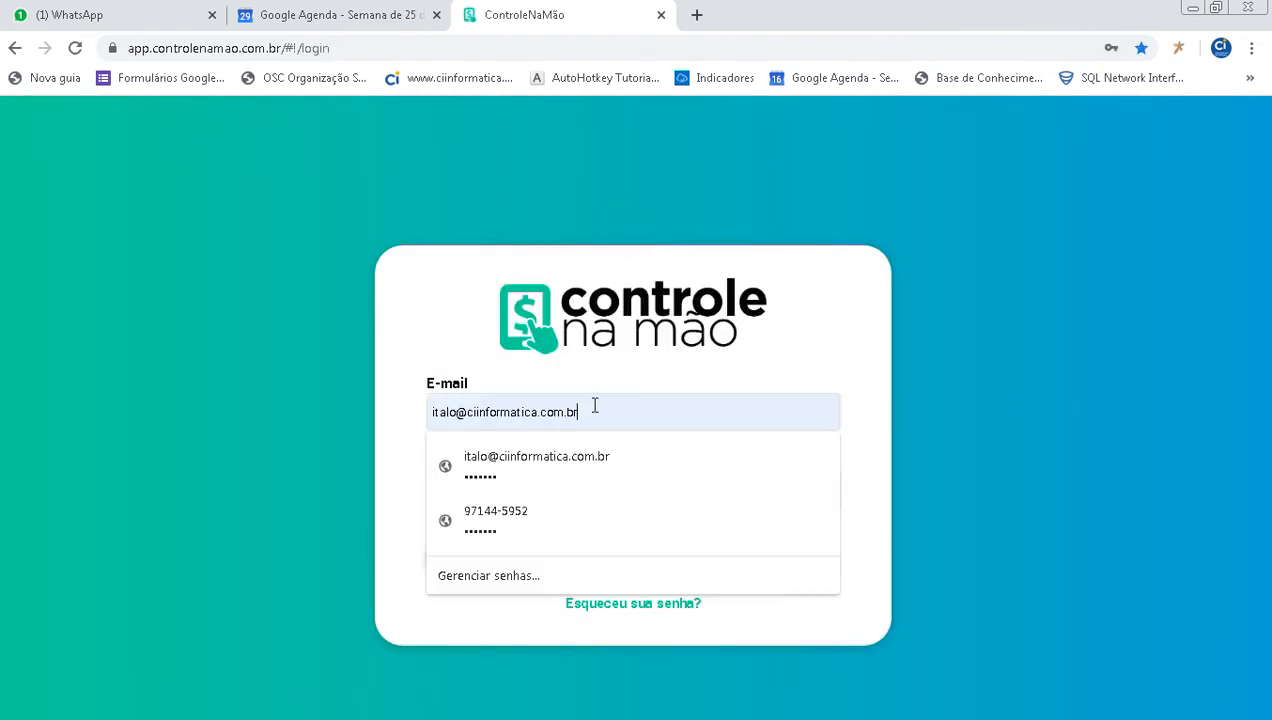
drag(594, 405, 334, 398)
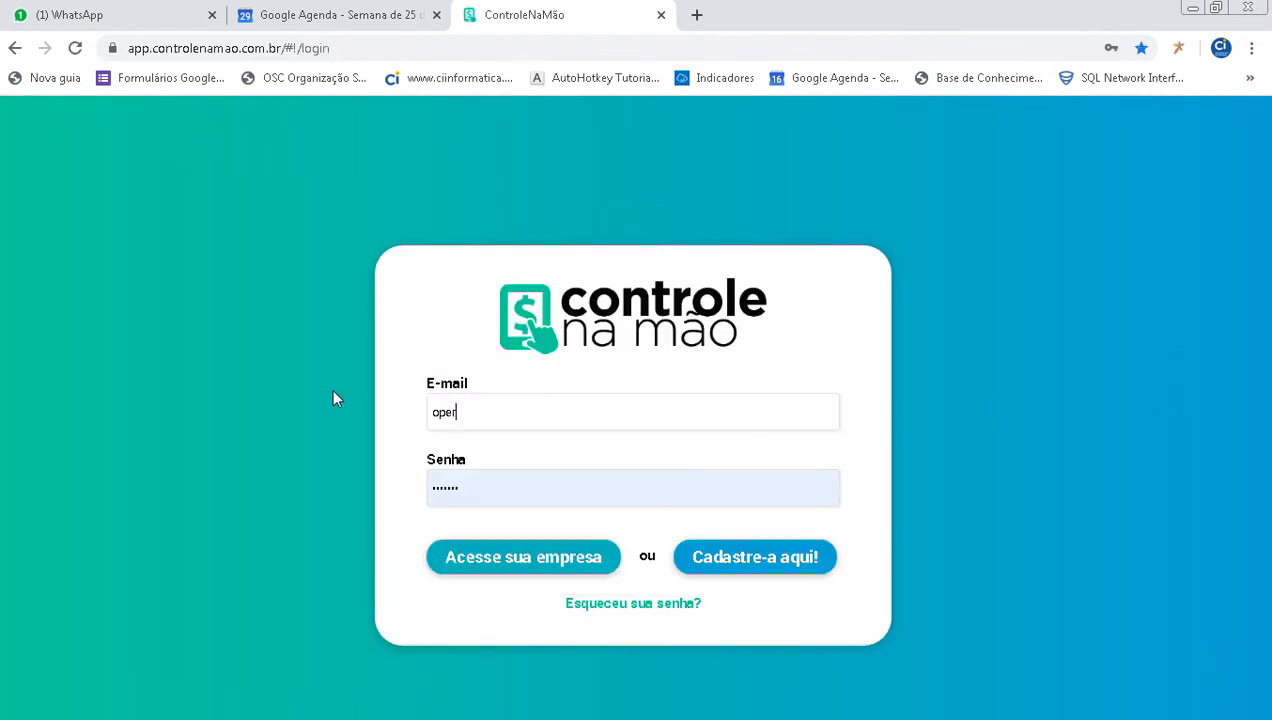
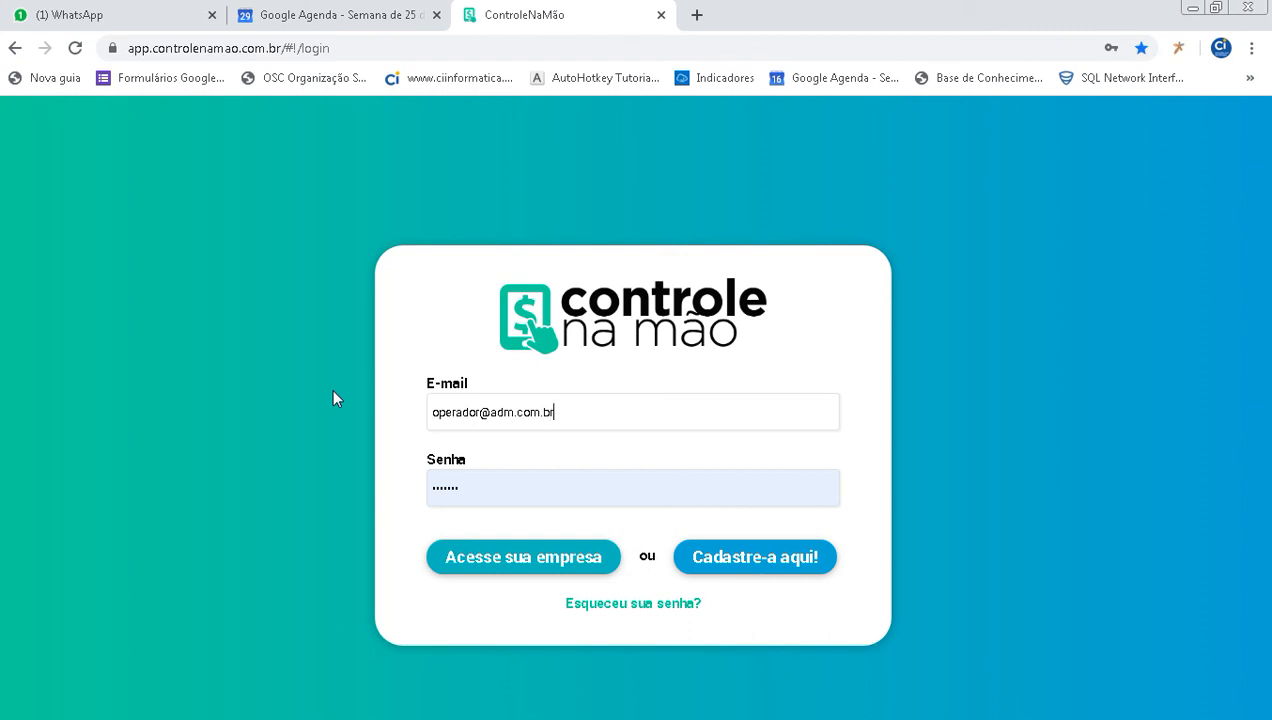
- Enter the operator's password, access the company and dismiss the browser's offer to save the password
click(483, 487)
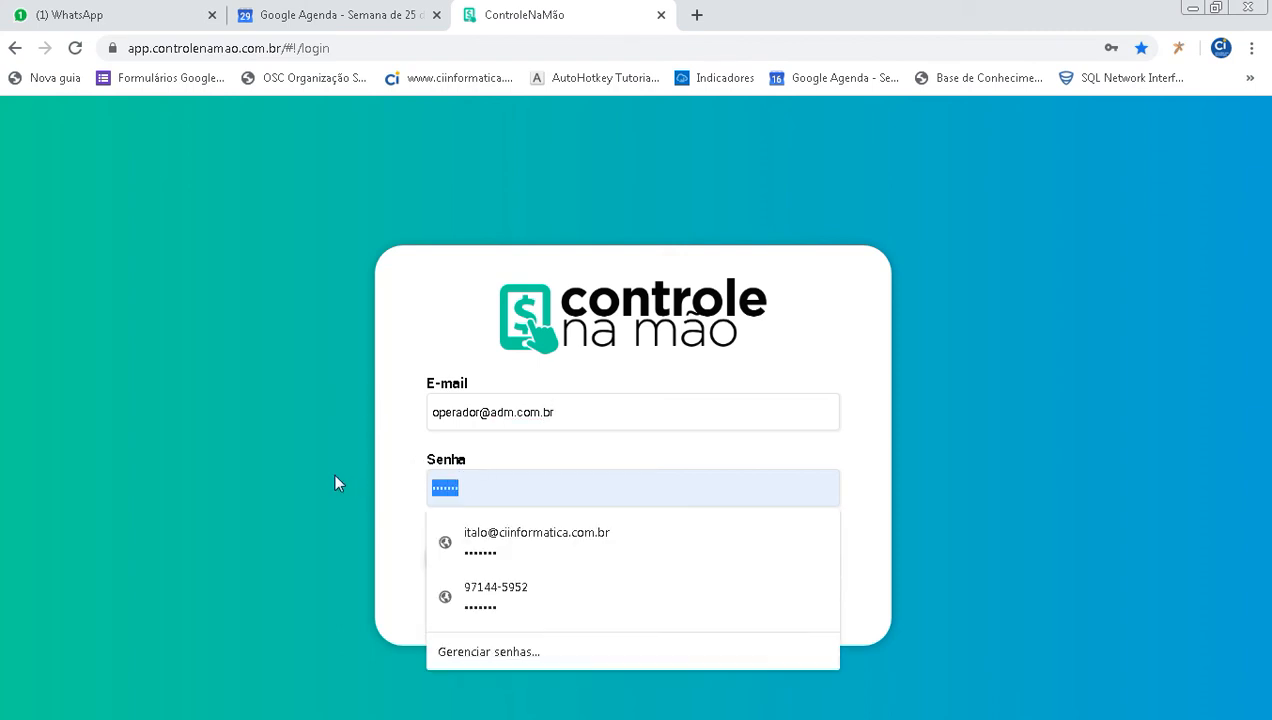
text(•••••••)
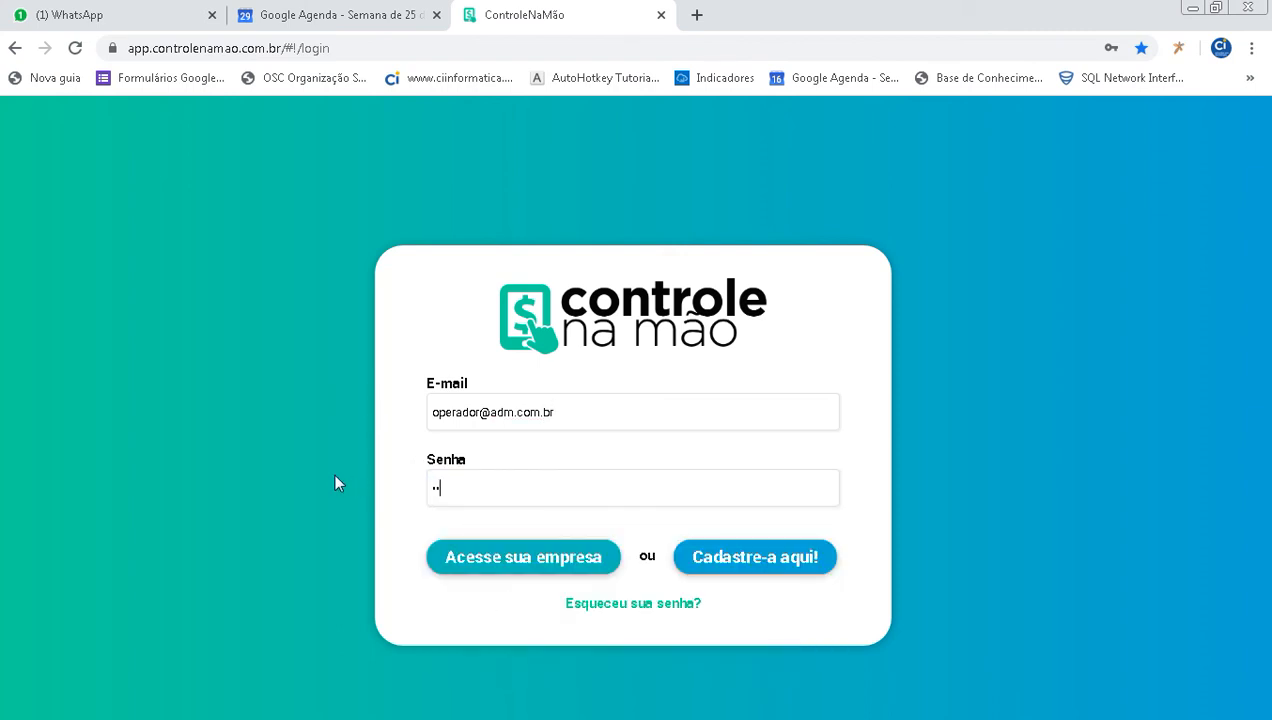
text(••••)
click(548, 561)
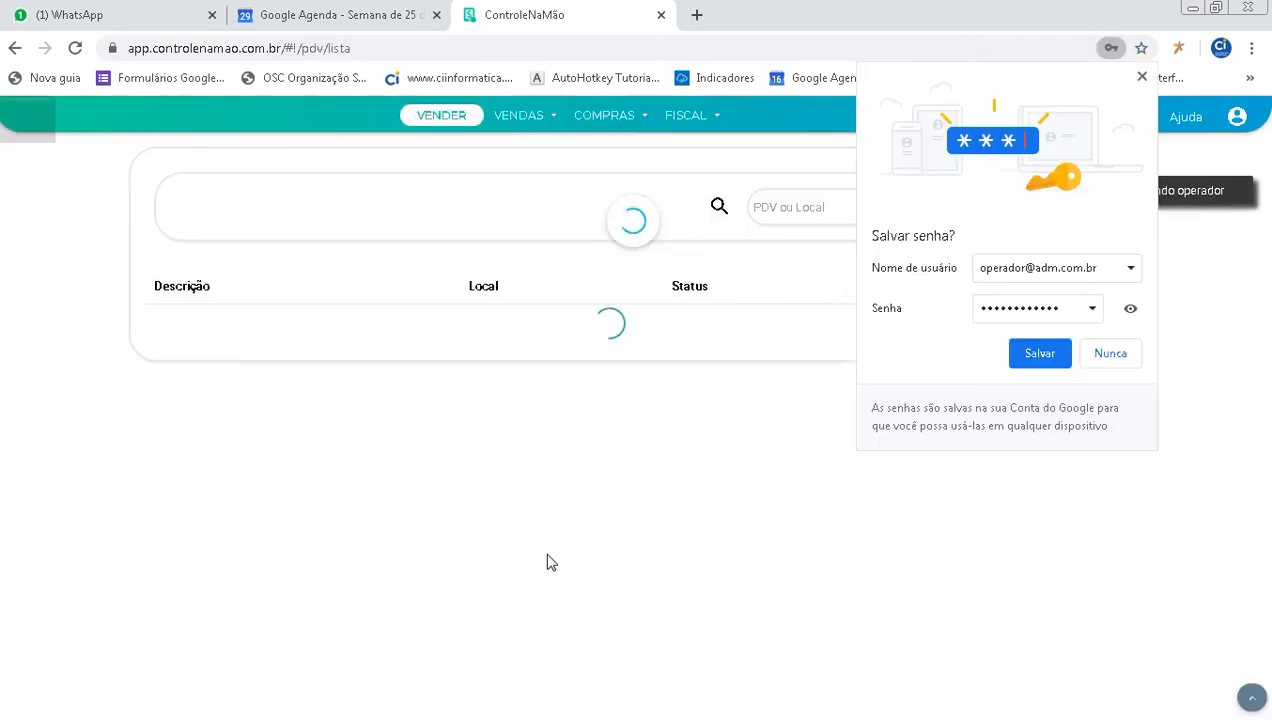
click(1141, 76)
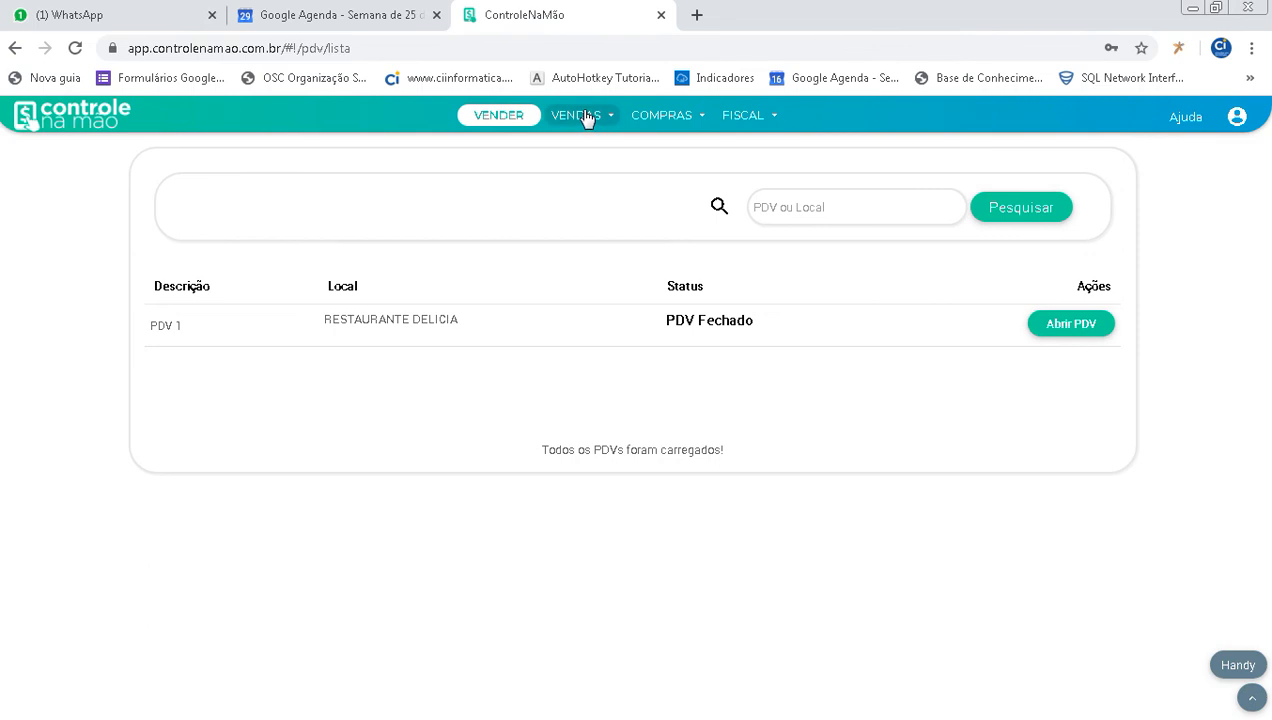
click(739, 122)
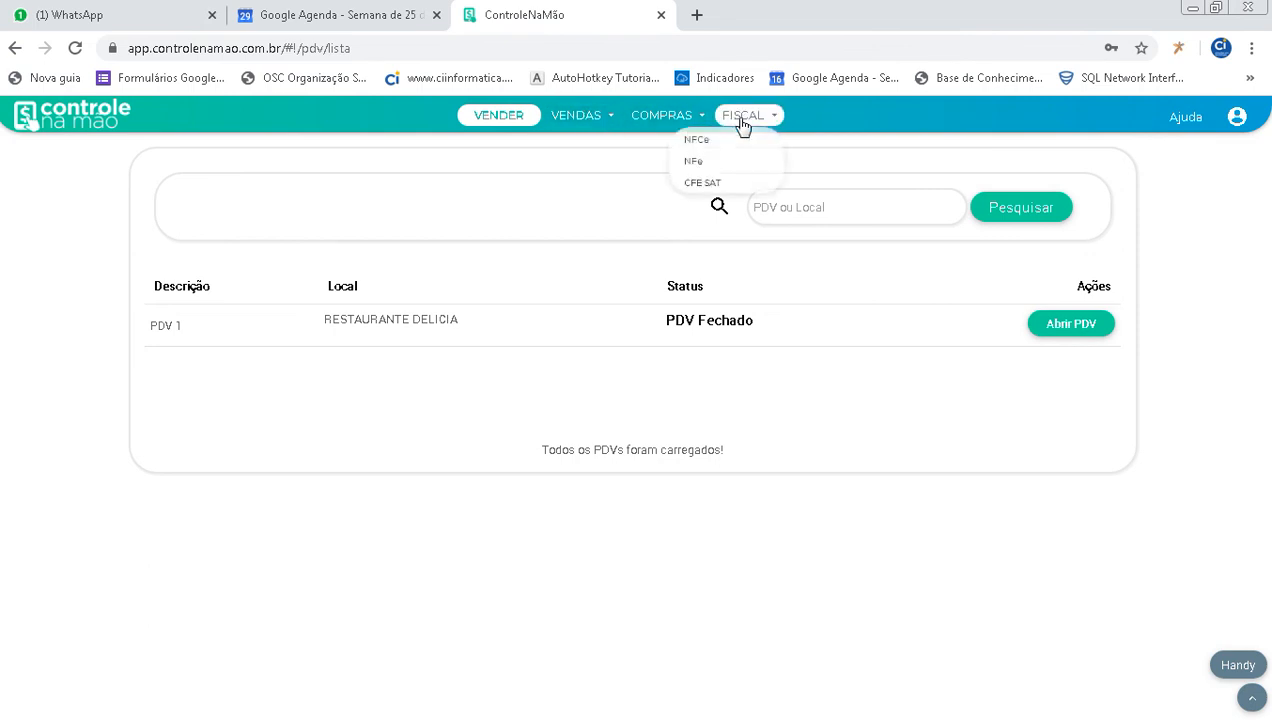
click(677, 121)
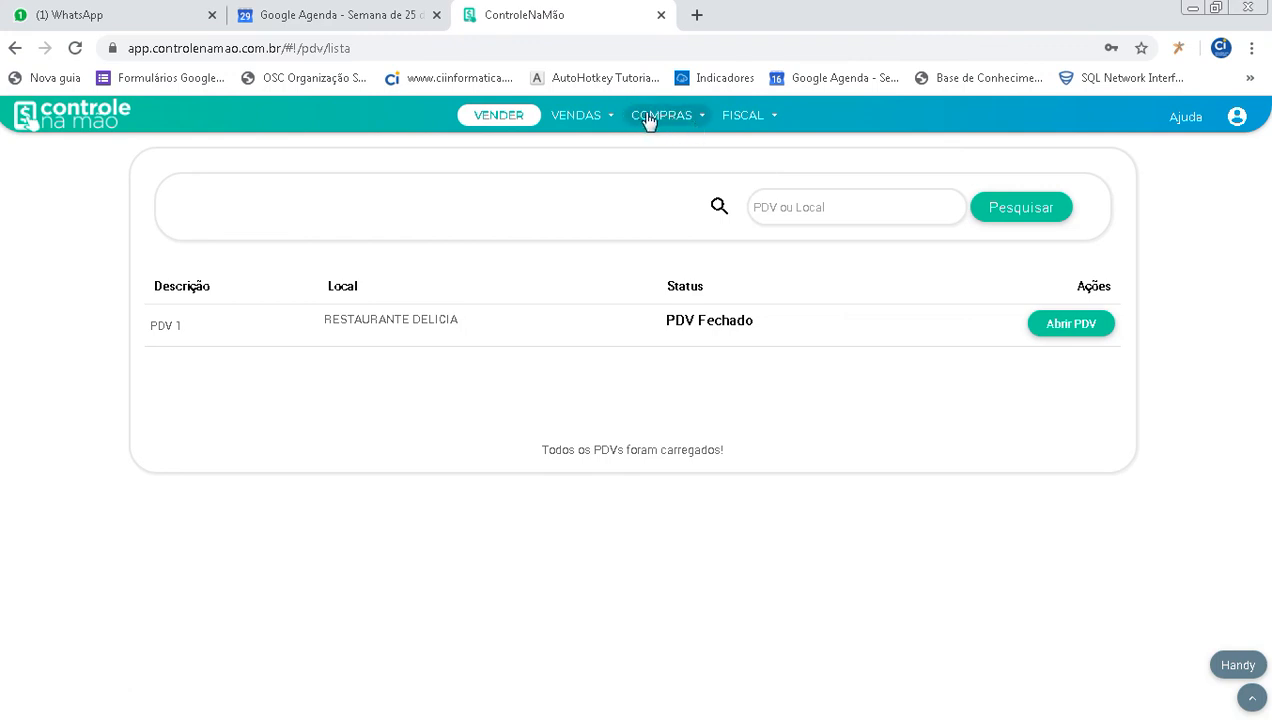
click(600, 118)
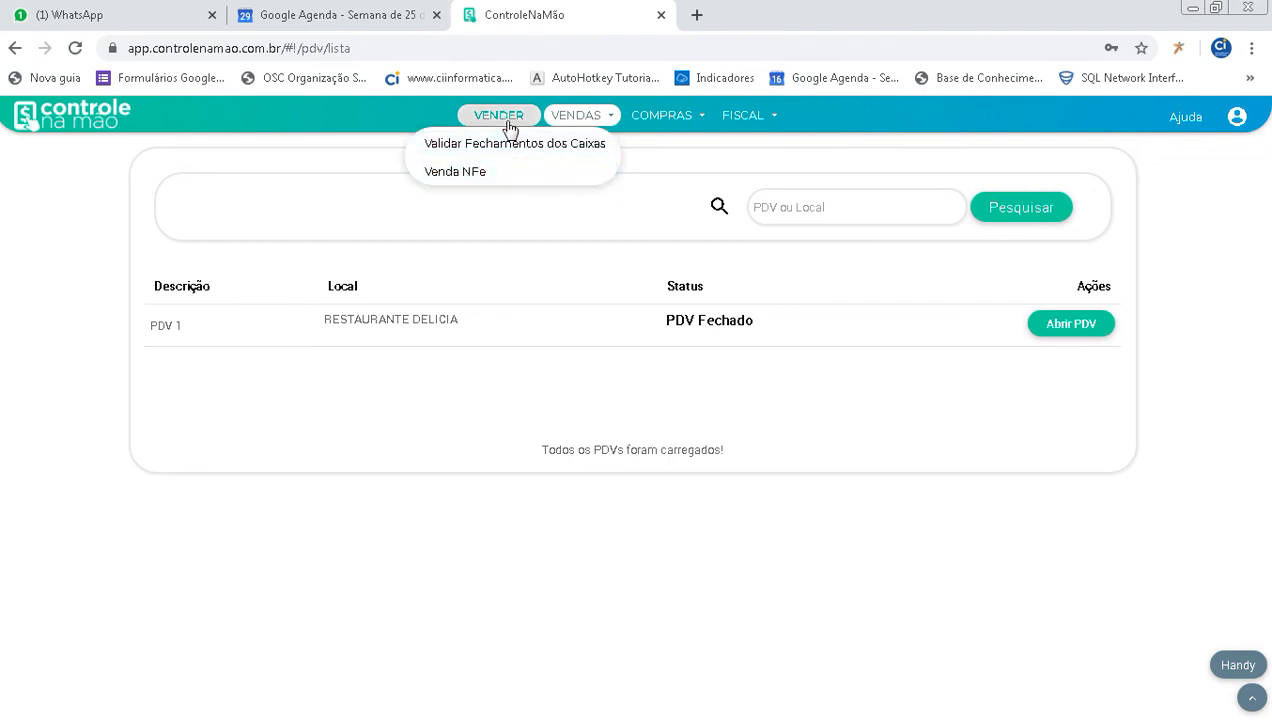
- Open PDV 1 with an initial register value of 0,00 and dismiss the save notification
click(1058, 328)
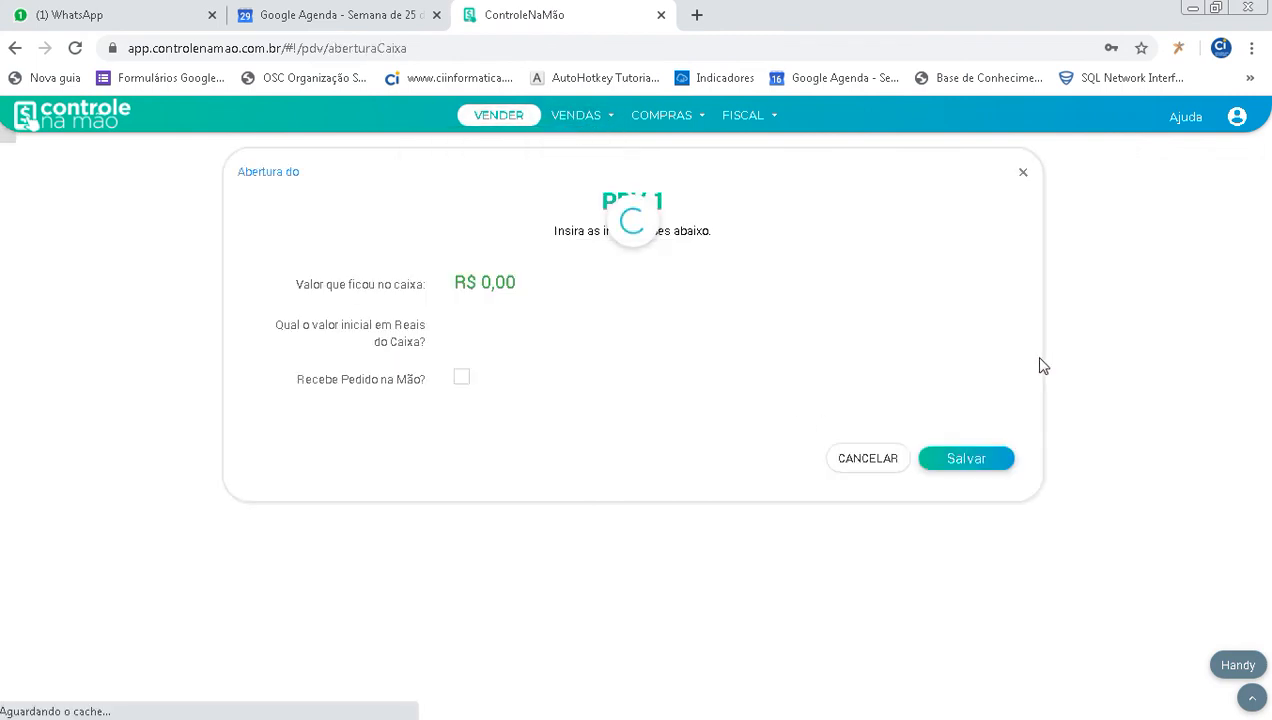
click(476, 330)
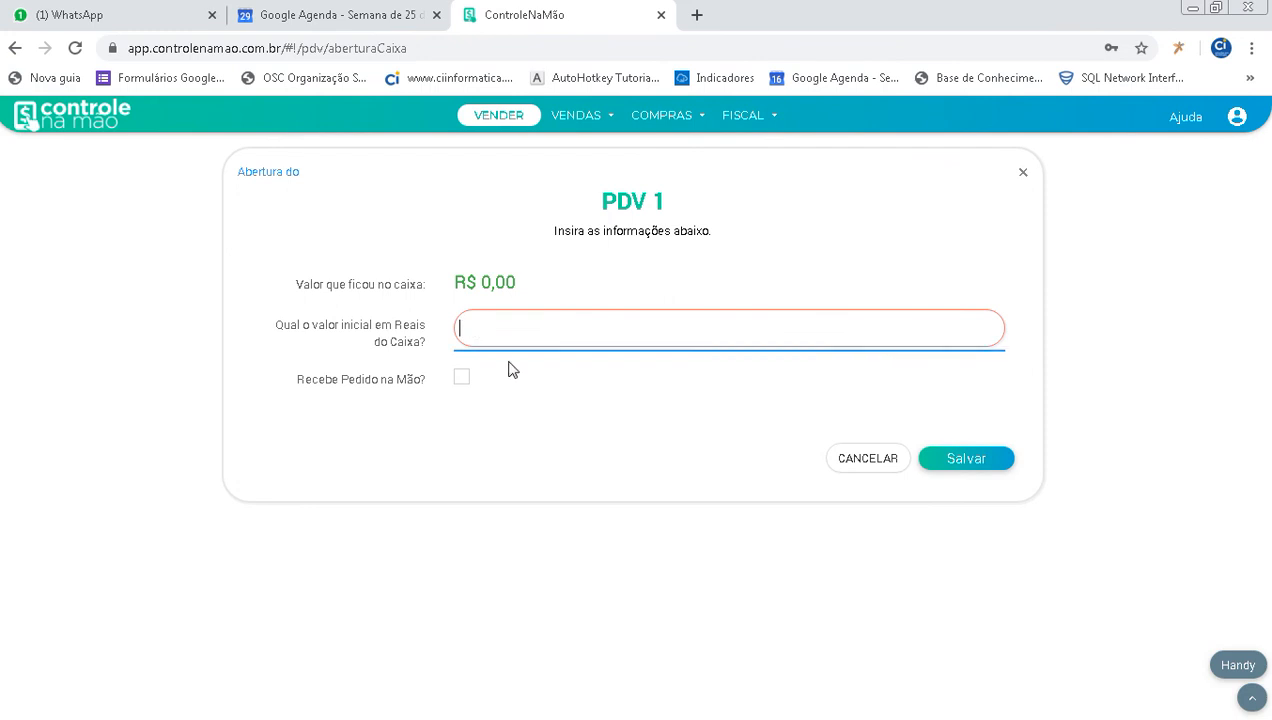
click(472, 387)
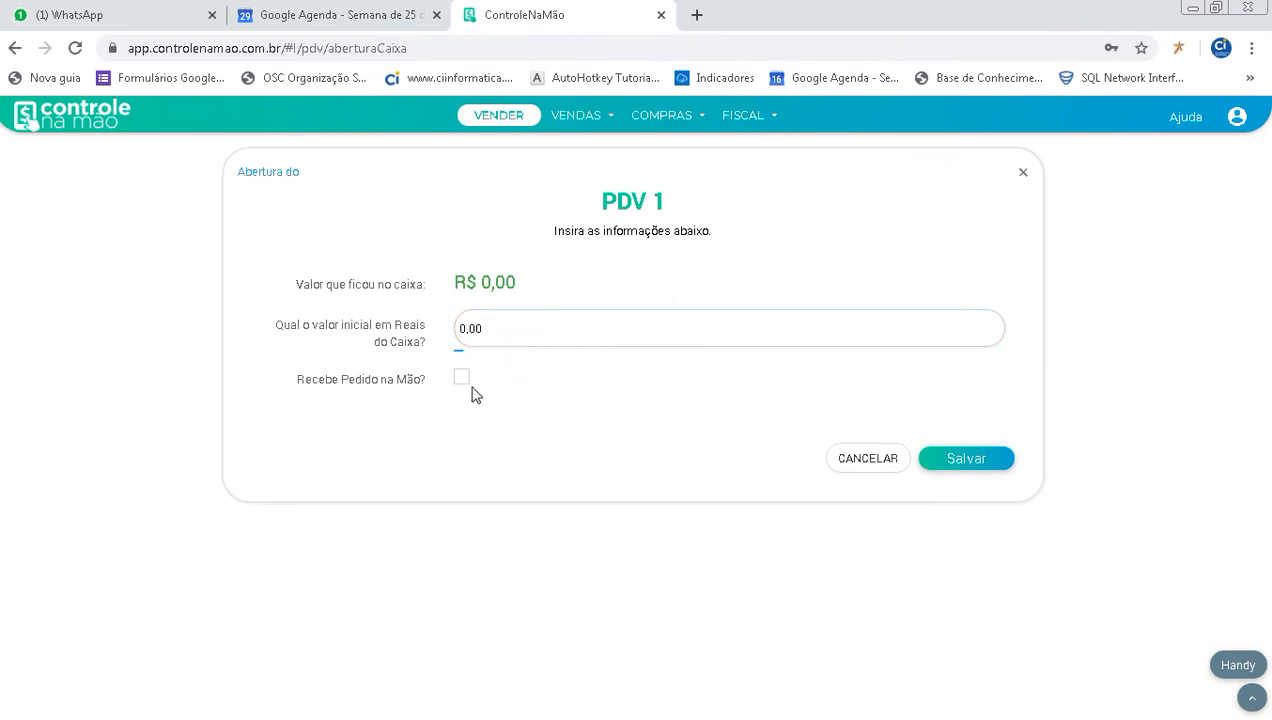
click(965, 462)
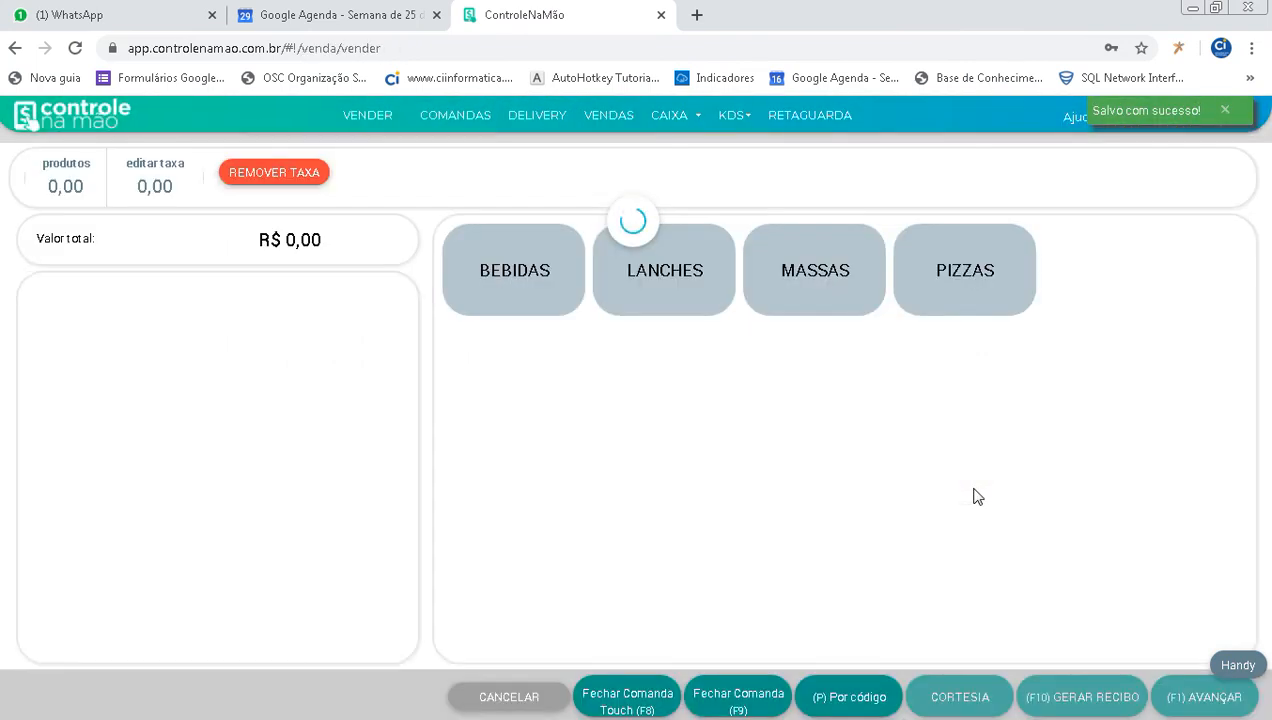
click(1226, 111)
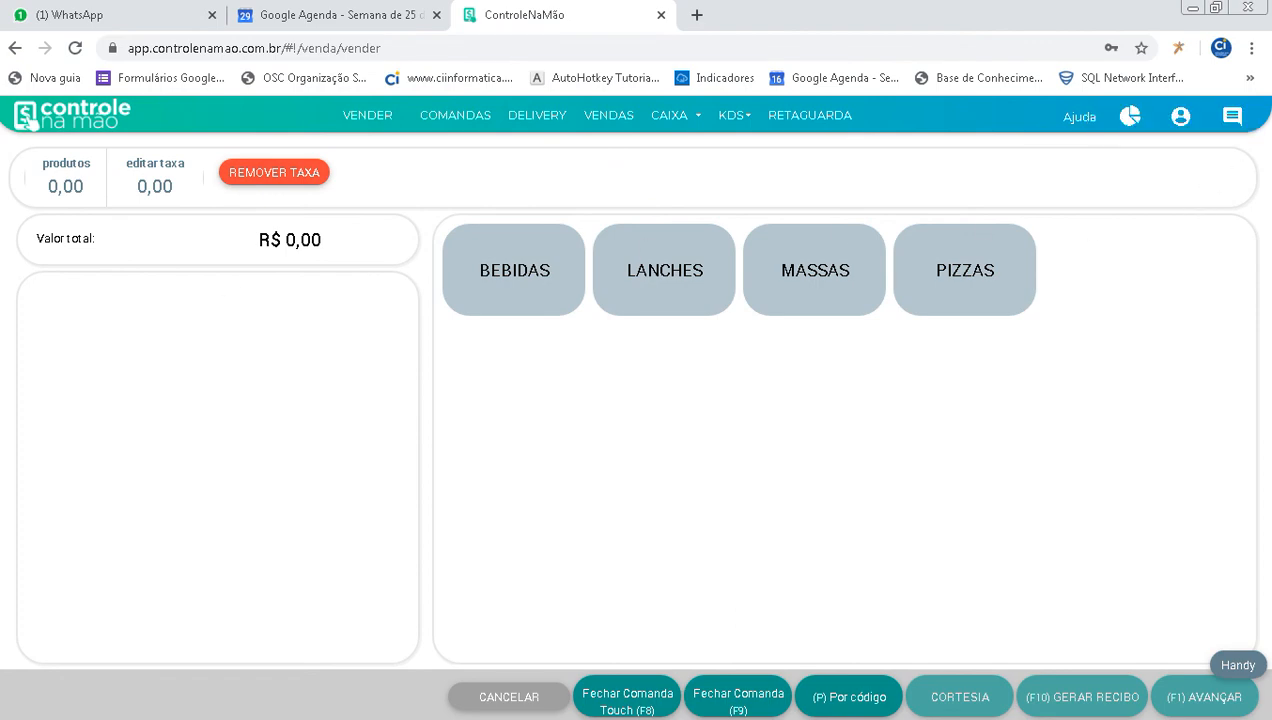